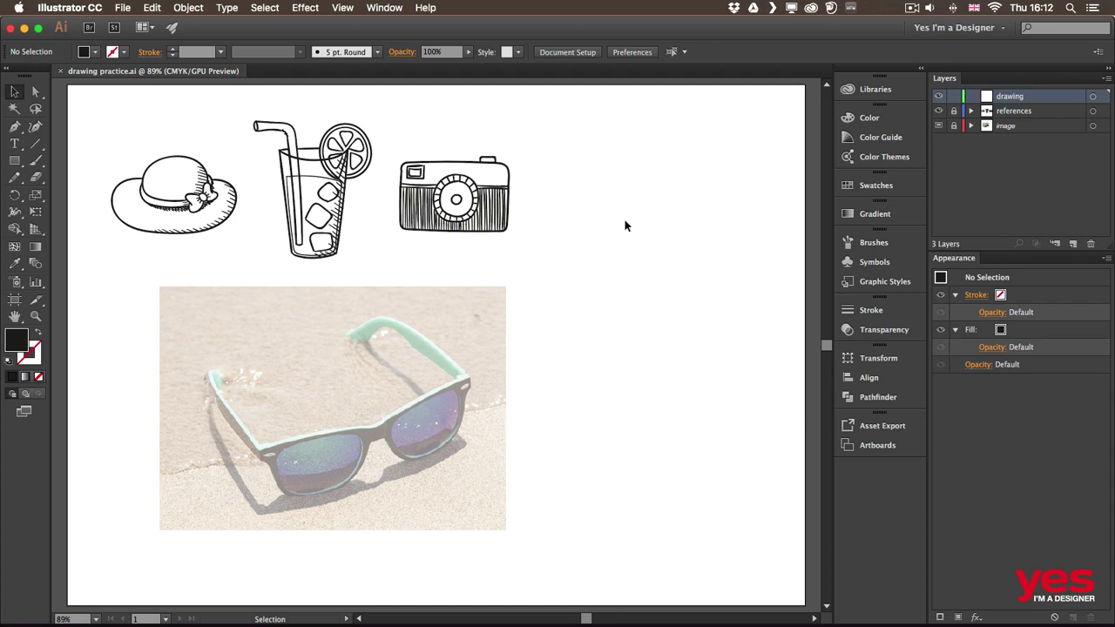
Try the Pencil tool by drawing two wavy lines and two looping scribbles with the default white fill and black stroke.
left_click(15, 179)
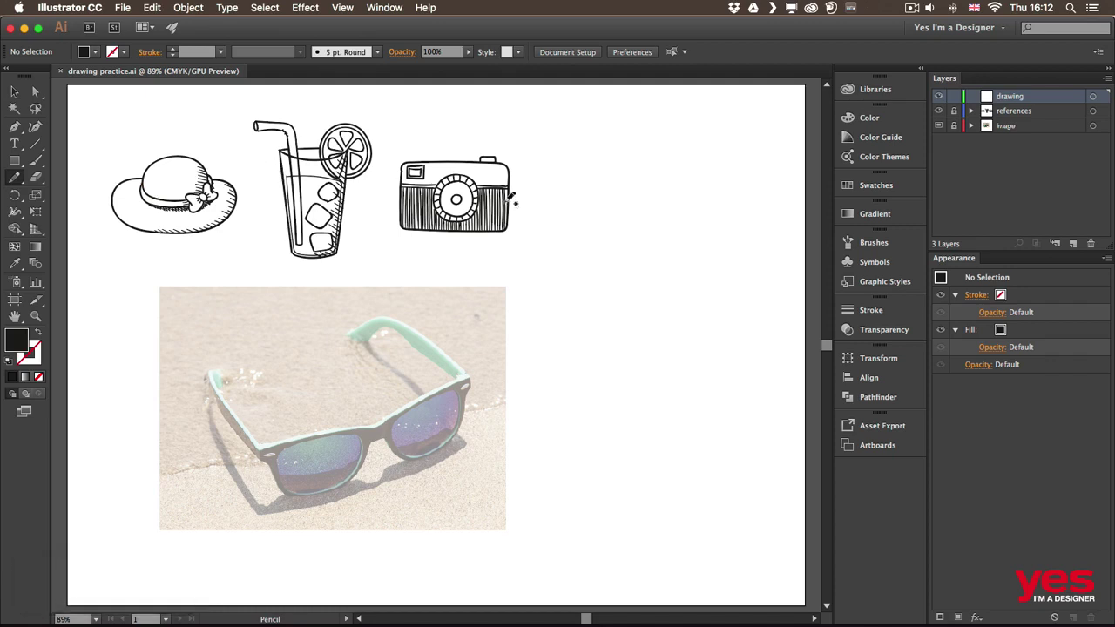
left_click_drag(535, 177, 667, 200)
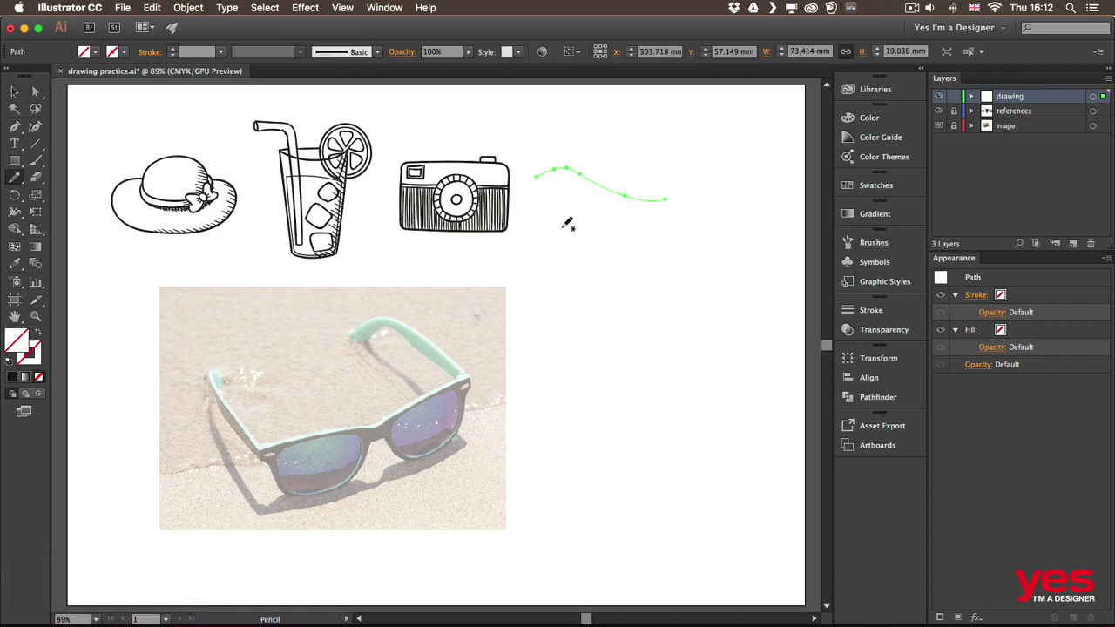
key("d")
left_click_drag(560, 229, 713, 234)
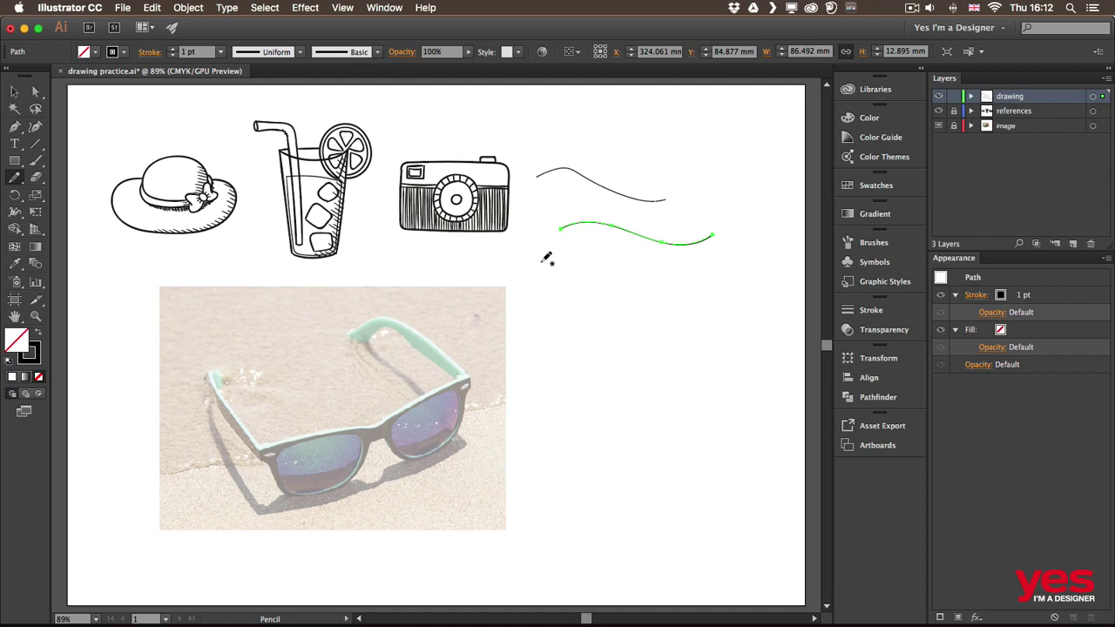
mouse_move(579, 270)
left_mouse_down()
mouse_move(496, 319)
mouse_move(632, 299)
mouse_move(493, 338)
mouse_move(657, 315)
mouse_move(625, 381)
mouse_move(685, 381)
left_mouse_up()
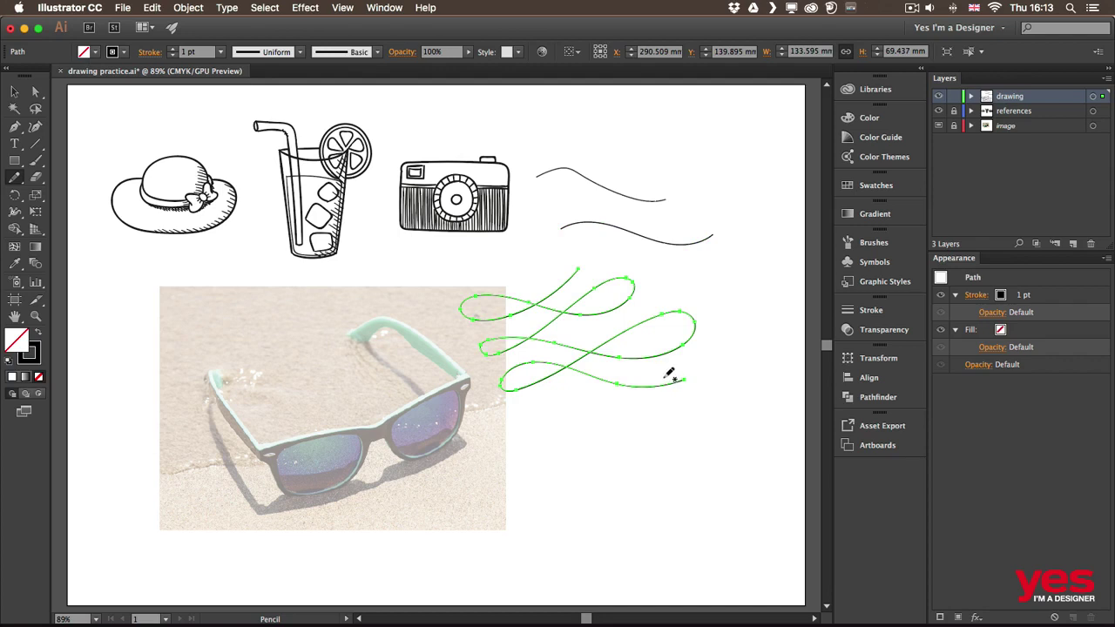
mouse_move(633, 421)
left_mouse_down()
mouse_move(542, 469)
mouse_move(537, 428)
mouse_move(604, 469)
mouse_move(639, 430)
mouse_move(598, 432)
mouse_move(521, 502)
mouse_move(650, 505)
mouse_move(622, 486)
mouse_move(551, 519)
mouse_move(646, 525)
left_mouse_up()
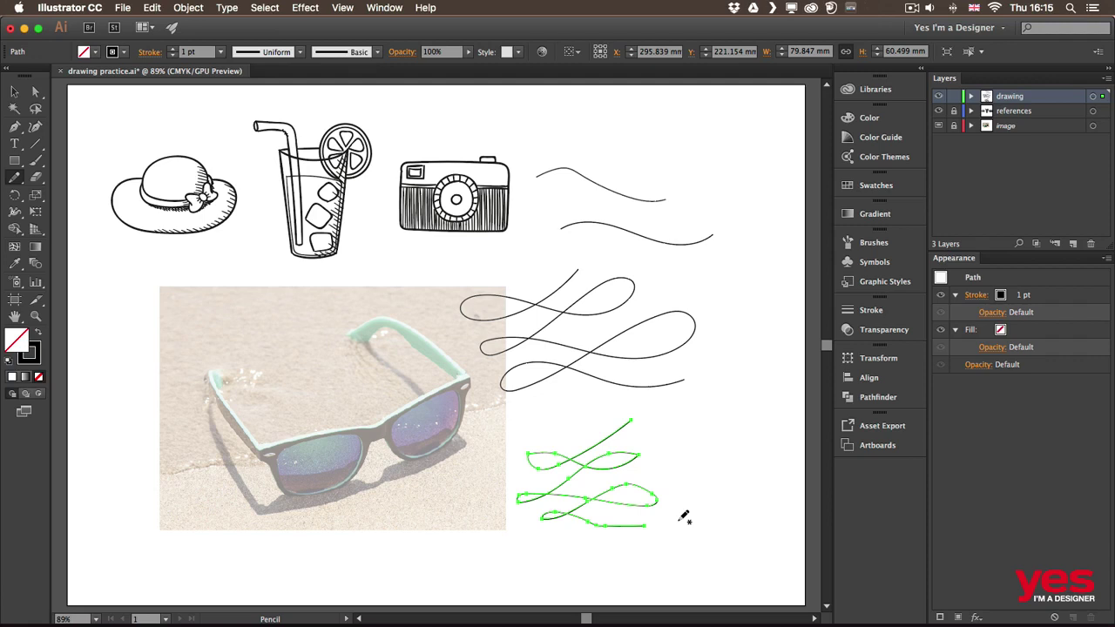
Undo all the practice pencil strokes until the drawing layer is empty.
key("super+z")
key("super+z")
key("super+z")
key("super+z")
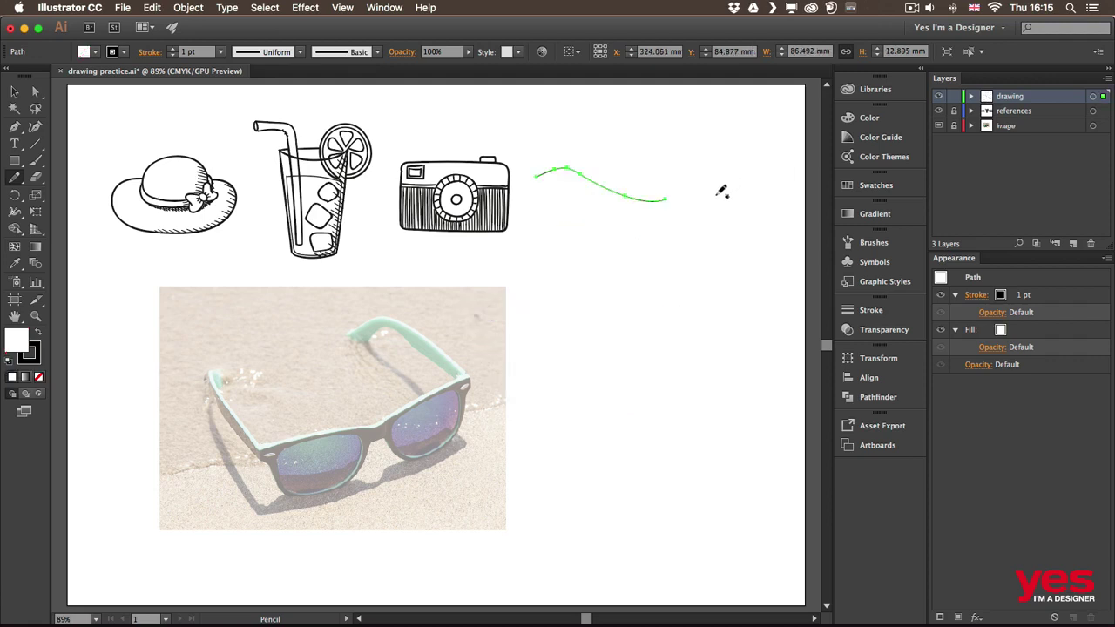
key("super+z")
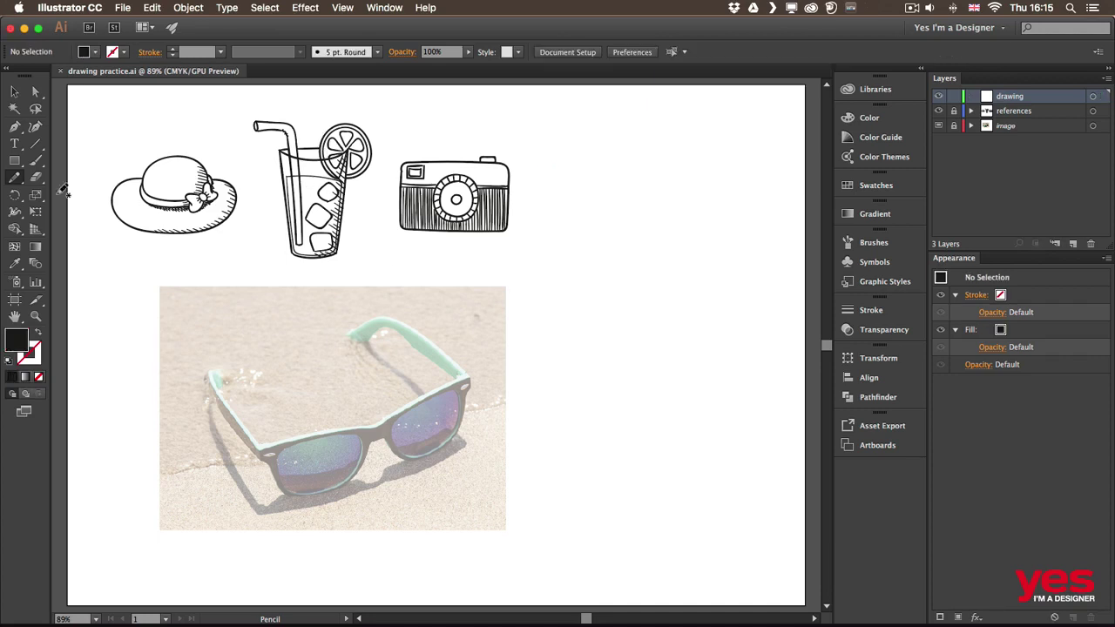
Swap the fill and stroke for a black outline with no fill, and review the Pencil tool options.
key("shift+x")
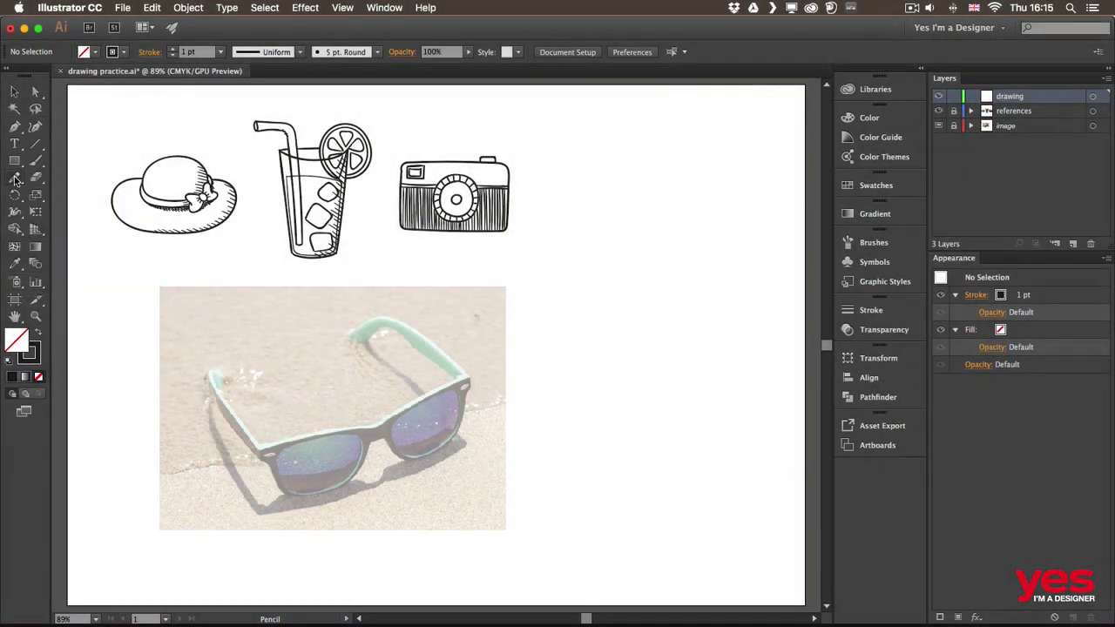
double_click(15, 177)
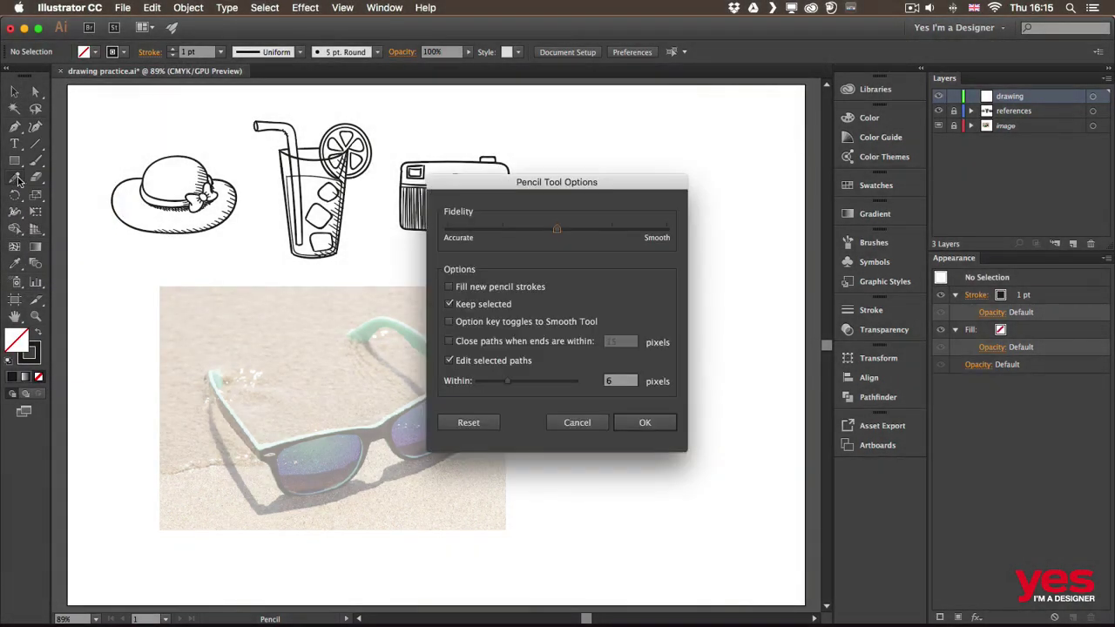
left_click_drag(561, 184, 657, 123)
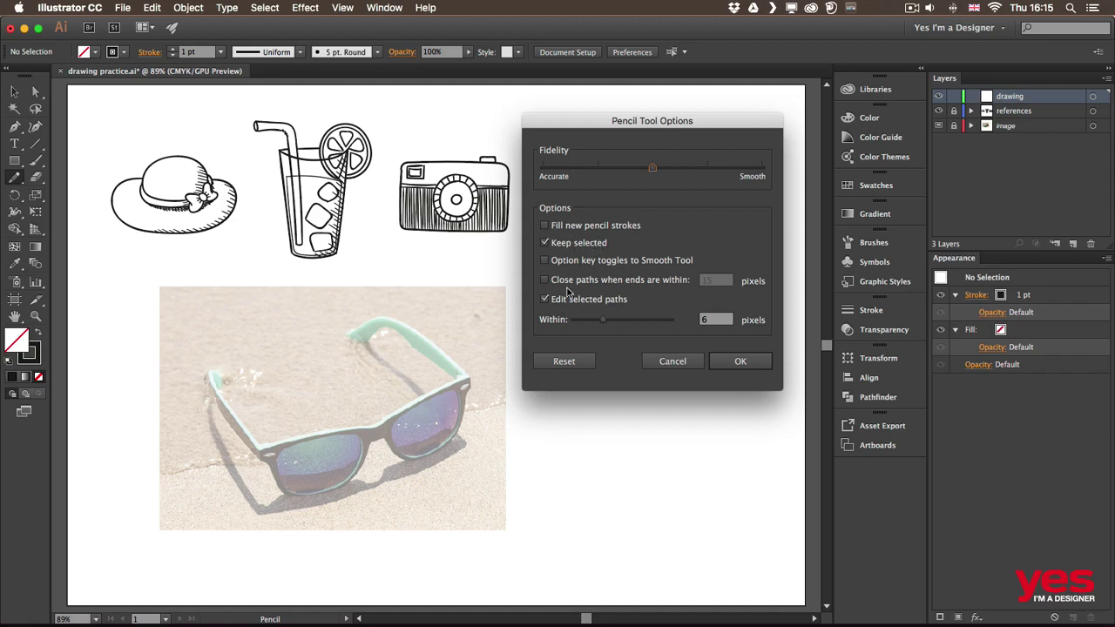
left_click(740, 362)
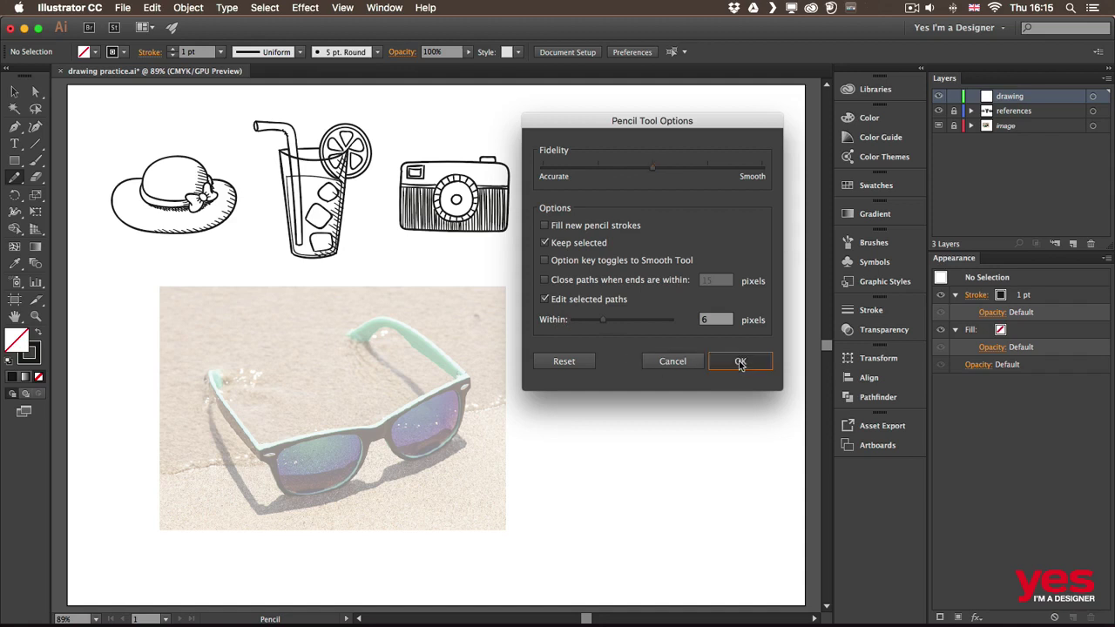
Draw a curving freehand path beside the camera, continue it downward beside the sunglasses photo, and redraw its lower tip.
mouse_move(561, 164)
left_mouse_down()
mouse_move(585, 160)
mouse_move(635, 261)
left_mouse_up()
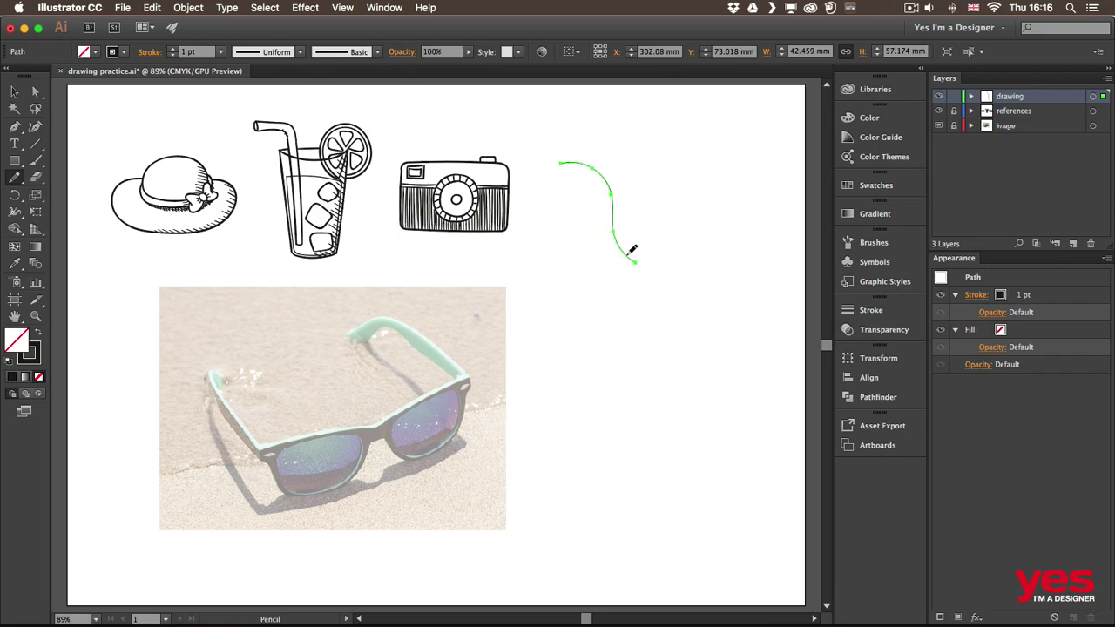
mouse_move(631, 254)
left_mouse_down()
mouse_move(684, 304)
mouse_move(681, 341)
mouse_move(657, 346)
mouse_move(592, 414)
mouse_move(621, 455)
left_mouse_up()
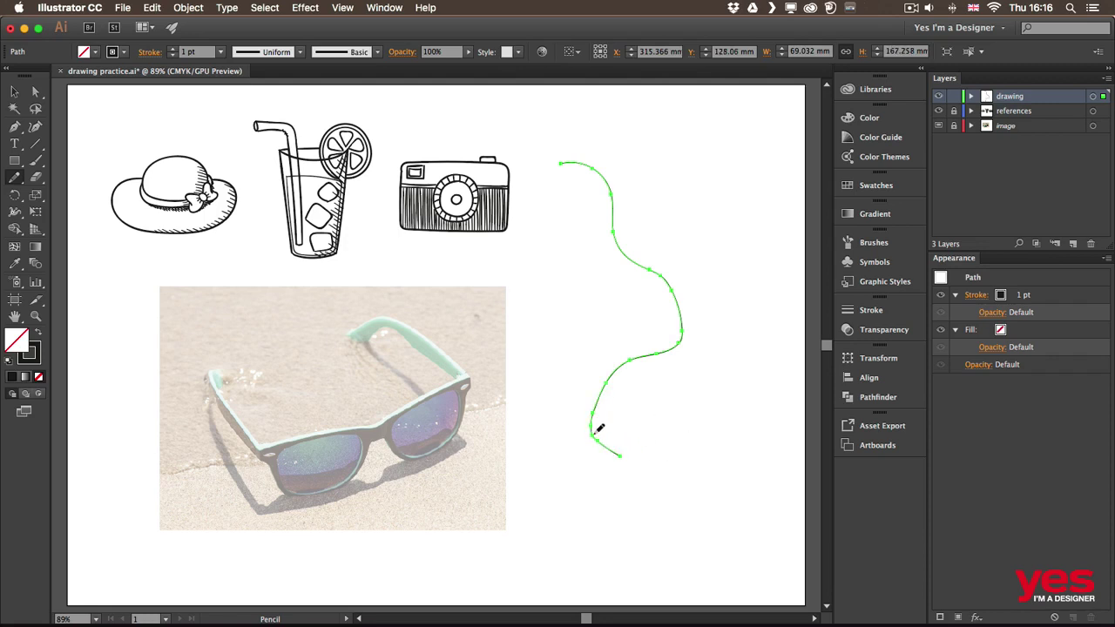
mouse_move(599, 442)
left_mouse_down()
mouse_move(606, 403)
mouse_move(607, 443)
left_mouse_up()
Redraw the path's middle with a wide outward bulge and a small loop, and extend its lower end, about 104 × 170 mm overall.
mouse_move(652, 354)
left_mouse_down()
mouse_move(674, 326)
mouse_move(644, 267)
left_mouse_up()
left_click_drag(652, 353, 643, 259)
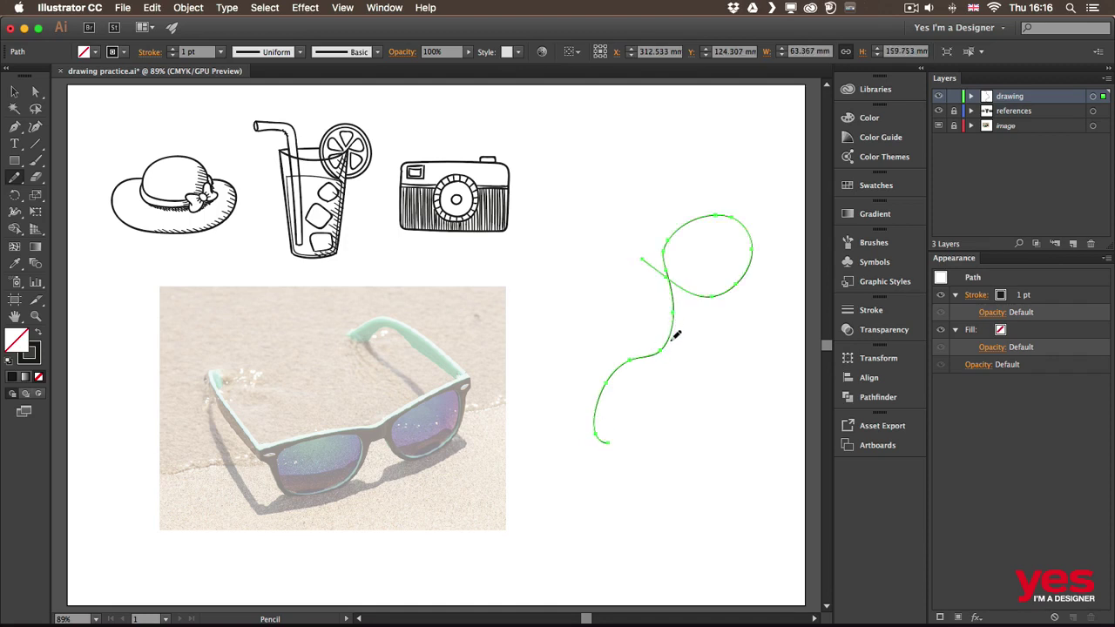
mouse_move(664, 347)
left_mouse_down()
mouse_move(743, 315)
mouse_move(631, 261)
left_mouse_up()
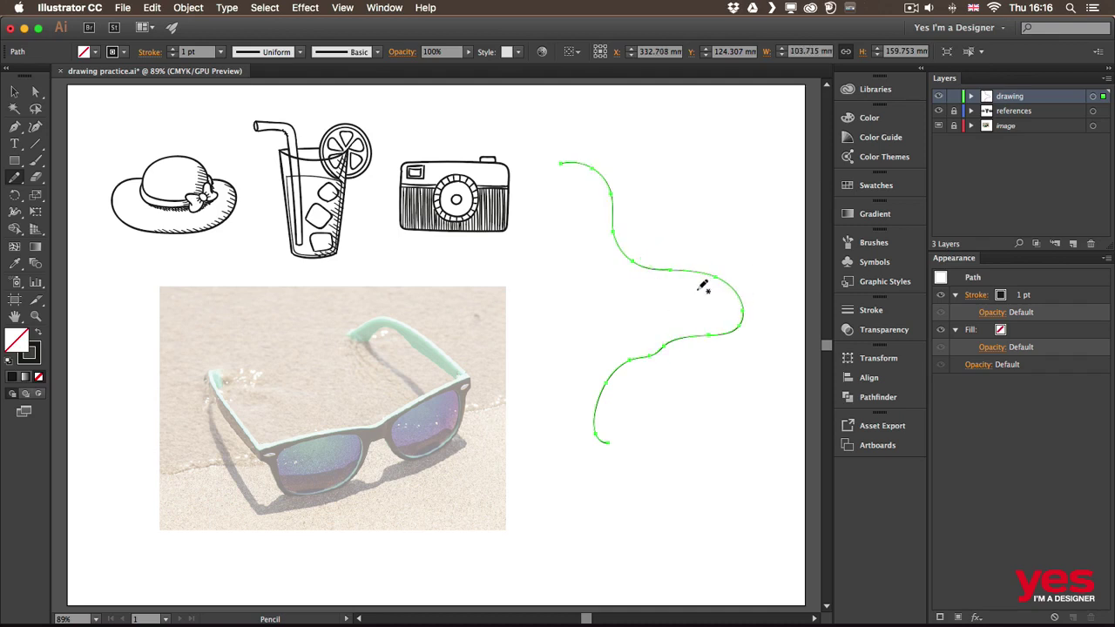
mouse_move(694, 336)
left_mouse_down()
mouse_move(637, 328)
mouse_move(629, 293)
mouse_move(662, 306)
mouse_move(646, 342)
mouse_move(614, 369)
left_mouse_up()
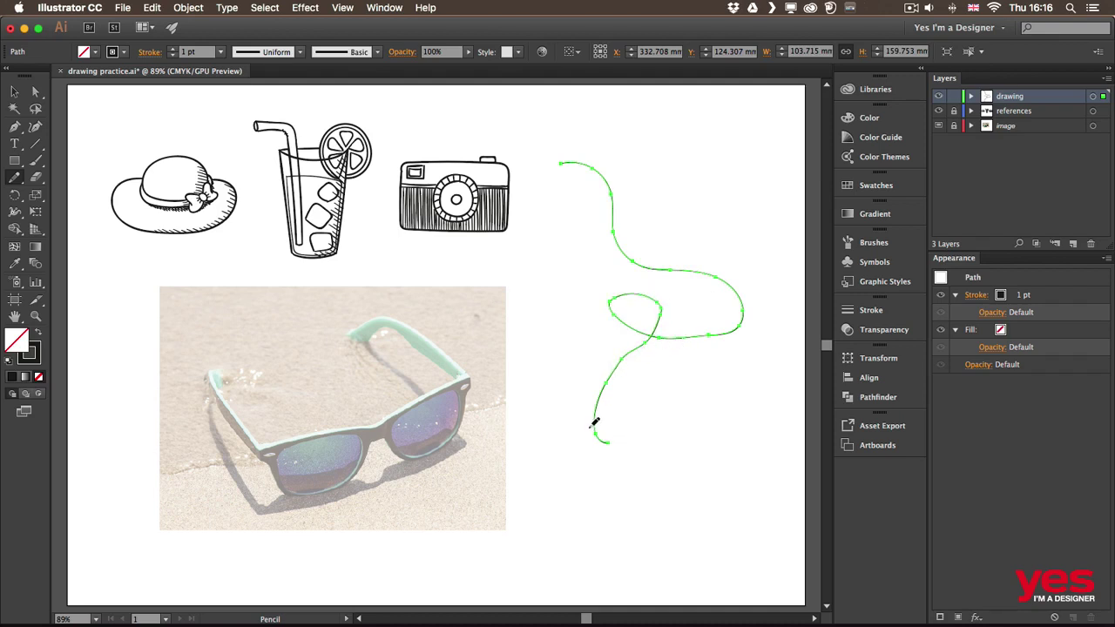
left_click_drag(592, 424, 691, 460)
Set the selected path's stroke to 5 pt and colour it red.
left_click(174, 49)
left_click(174, 49)
left_click(173, 49)
left_click(173, 49)
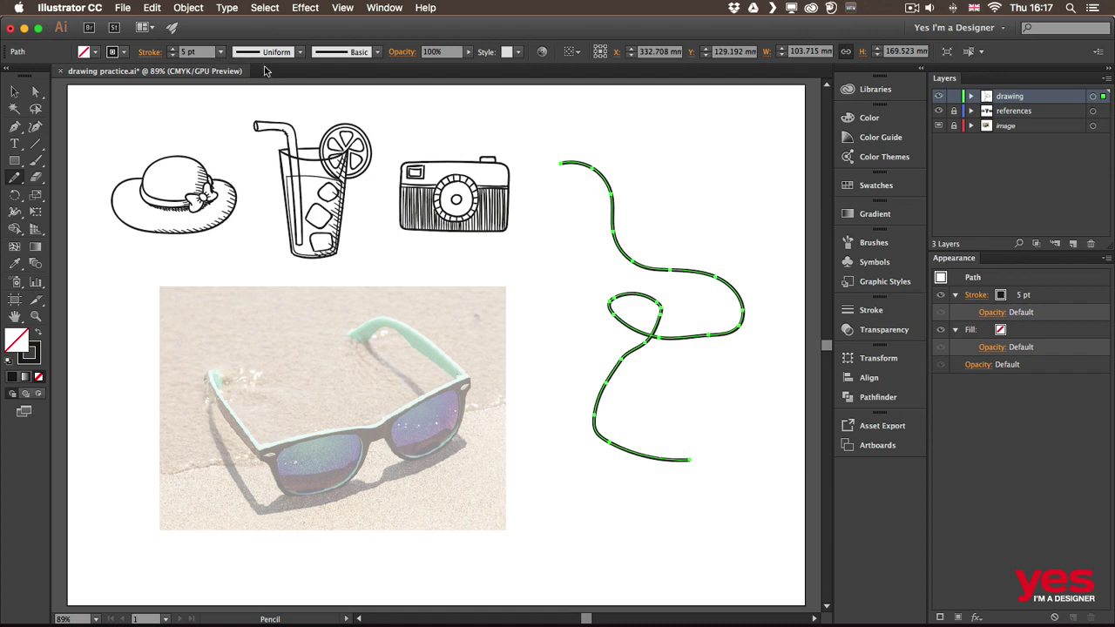
left_click(124, 52)
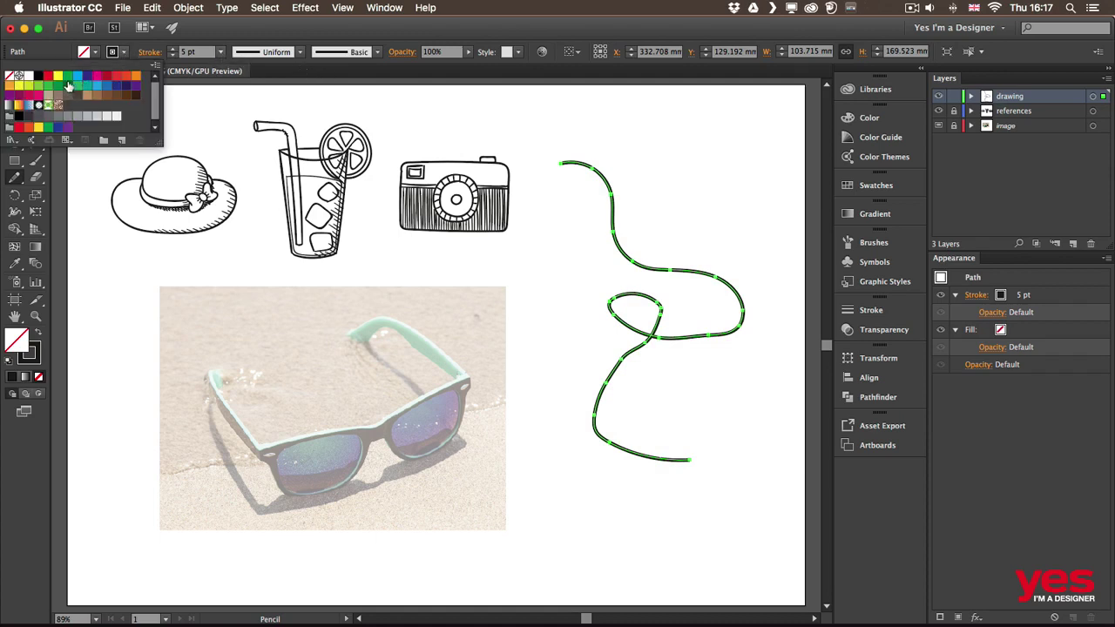
left_click(48, 76)
Extend the red path from its upper end with a curve that bends down beside the camera.
left_click(564, 165)
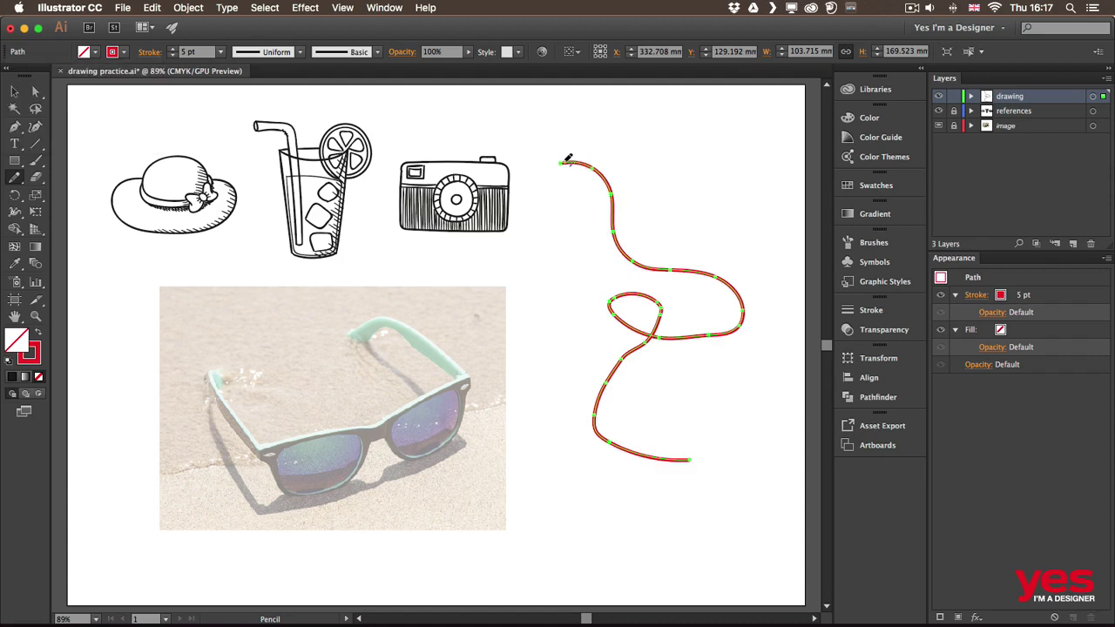
mouse_move(566, 164)
left_mouse_down()
mouse_move(545, 173)
mouse_move(583, 280)
left_mouse_up()
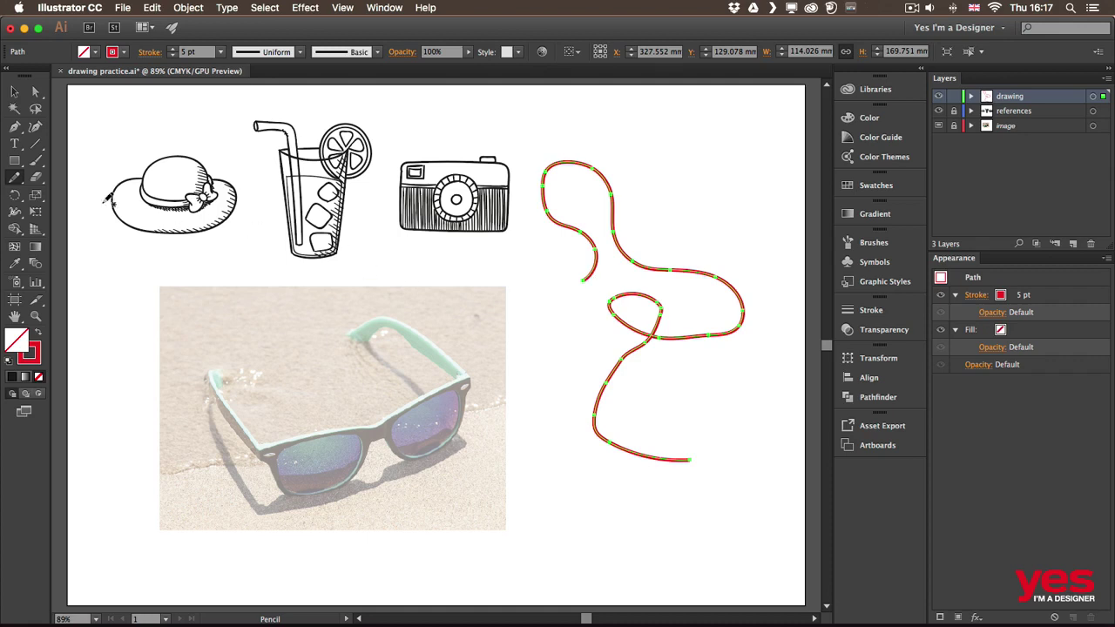
Enable the Pencil tool option "Option key toggles to Smooth Tool".
double_click(14, 178)
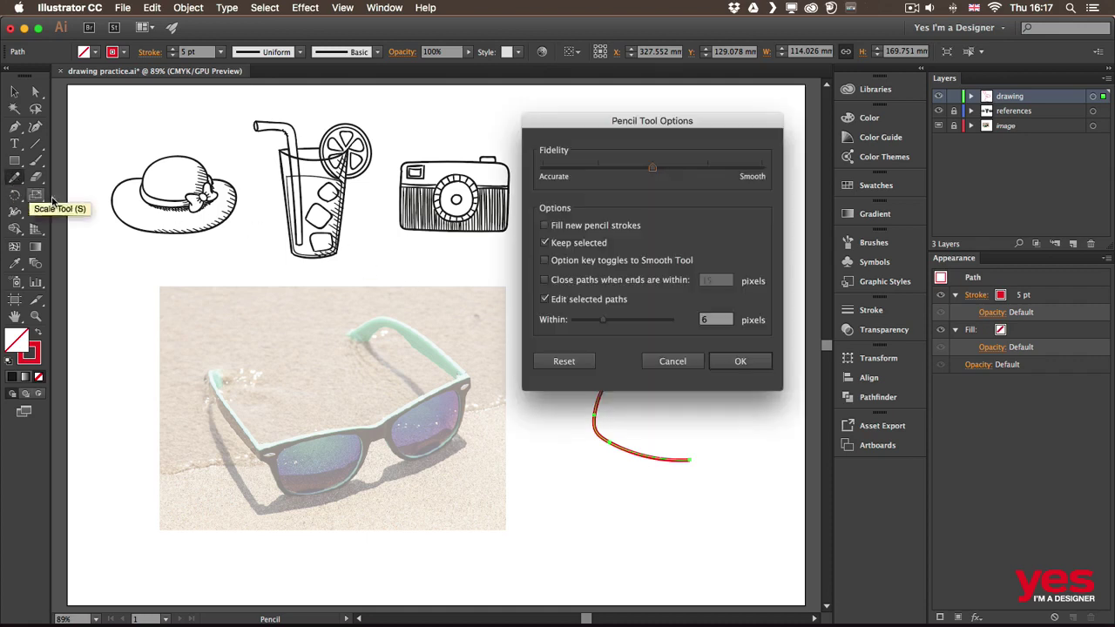
left_click(552, 266)
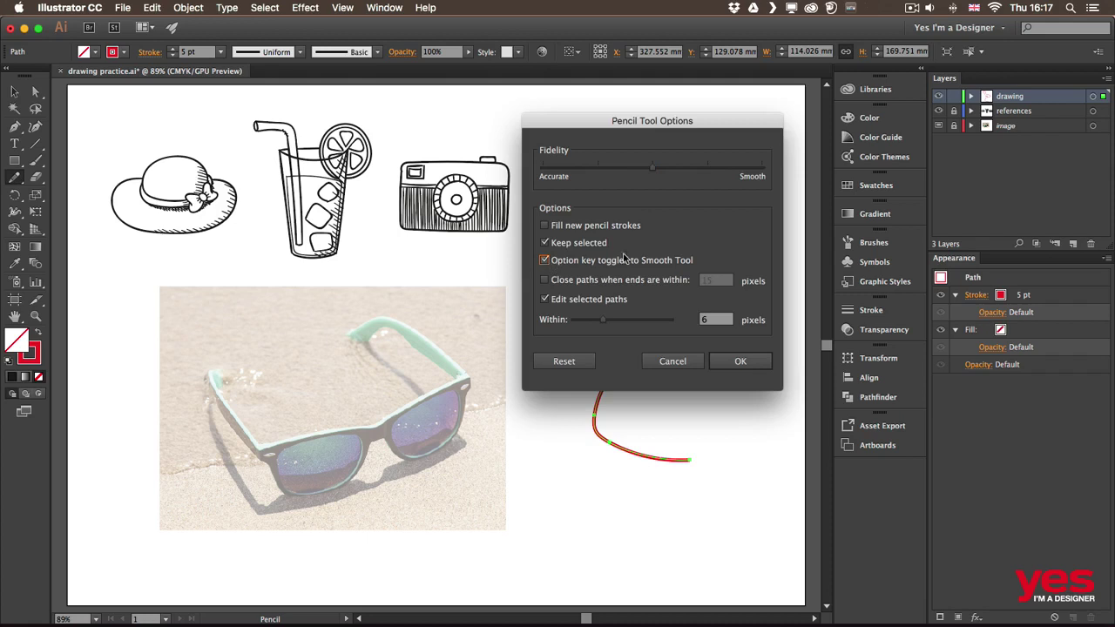
left_click(748, 366)
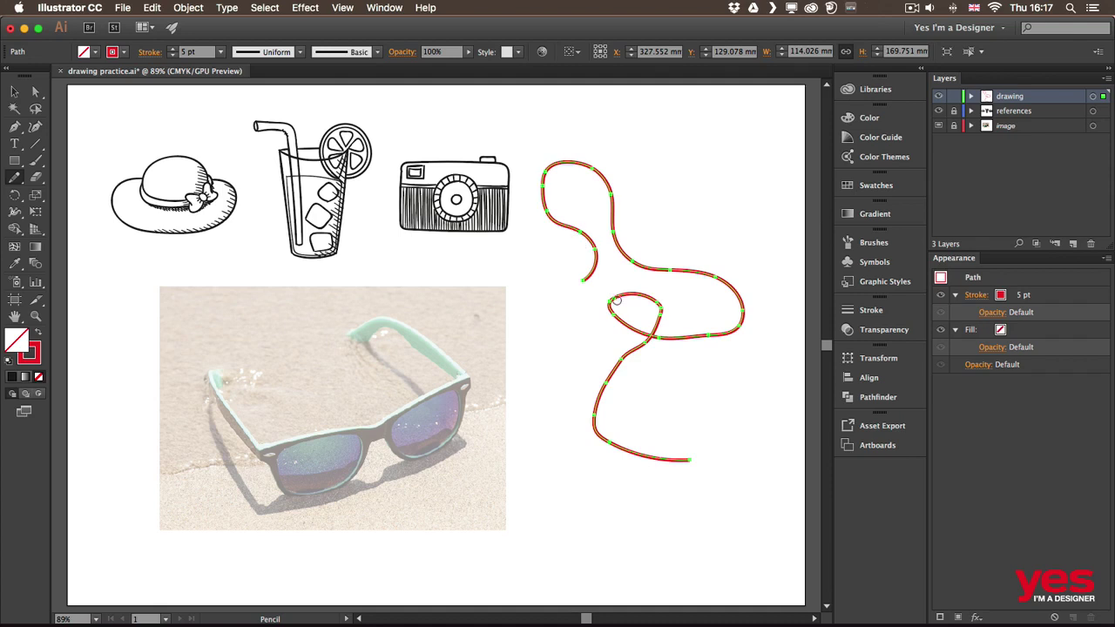
Smooth the red path's small loop, wide bulge, upper curves and lower bend with the temporary Smooth tool.
mouse_move(617, 301)
left_mouse_down()
mouse_move(647, 308)
mouse_move(634, 297)
mouse_move(620, 323)
mouse_move(632, 321)
mouse_move(632, 296)
mouse_move(666, 313)
mouse_move(653, 300)
mouse_move(638, 339)
mouse_move(656, 322)
mouse_move(611, 358)
mouse_move(636, 343)
mouse_move(616, 375)
left_mouse_up()
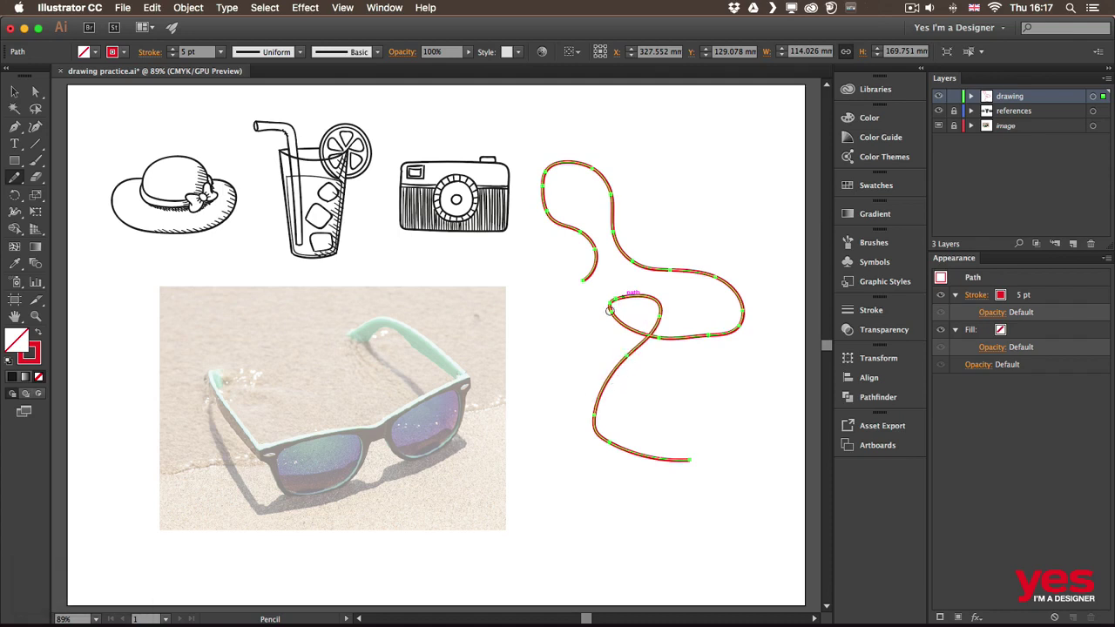
left_click_drag(610, 311, 638, 329)
mouse_move(648, 290)
left_mouse_down()
mouse_move(635, 327)
mouse_move(648, 328)
mouse_move(625, 324)
left_mouse_up()
left_click_drag(697, 330, 659, 338)
left_click_drag(739, 321, 679, 337)
mouse_move(735, 286)
left_mouse_down()
mouse_move(728, 325)
mouse_move(727, 296)
left_mouse_up()
mouse_move(628, 267)
left_mouse_down()
mouse_move(668, 275)
mouse_move(598, 202)
mouse_move(572, 232)
mouse_move(576, 246)
mouse_move(533, 190)
mouse_move(556, 230)
left_mouse_up()
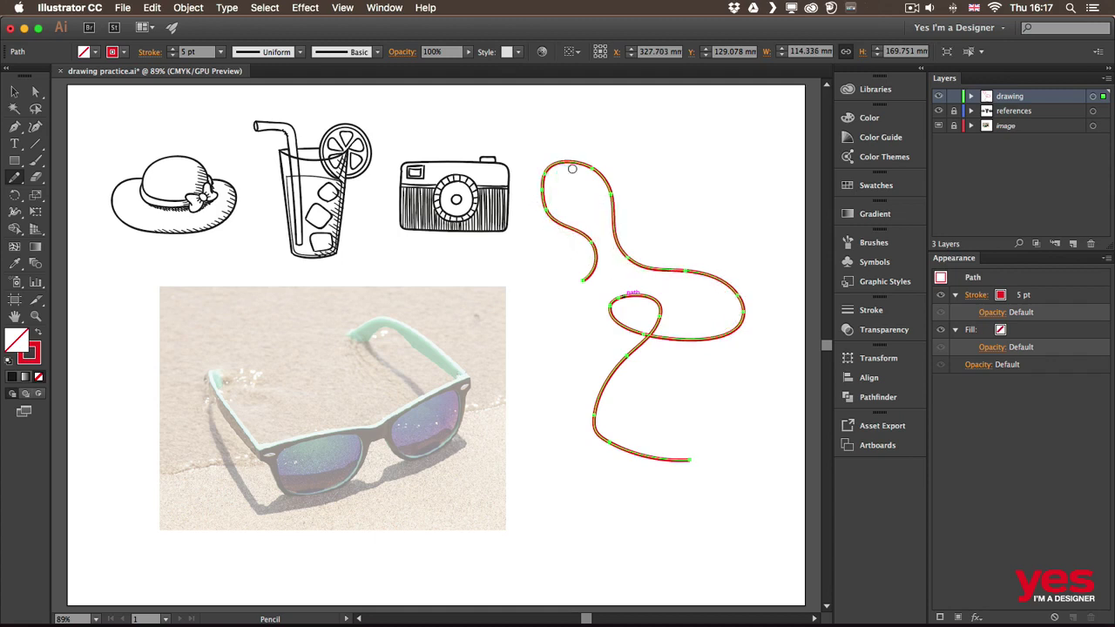
mouse_move(592, 172)
left_mouse_down()
mouse_move(555, 224)
mouse_move(548, 190)
mouse_move(611, 179)
mouse_move(552, 170)
mouse_move(553, 239)
left_mouse_up()
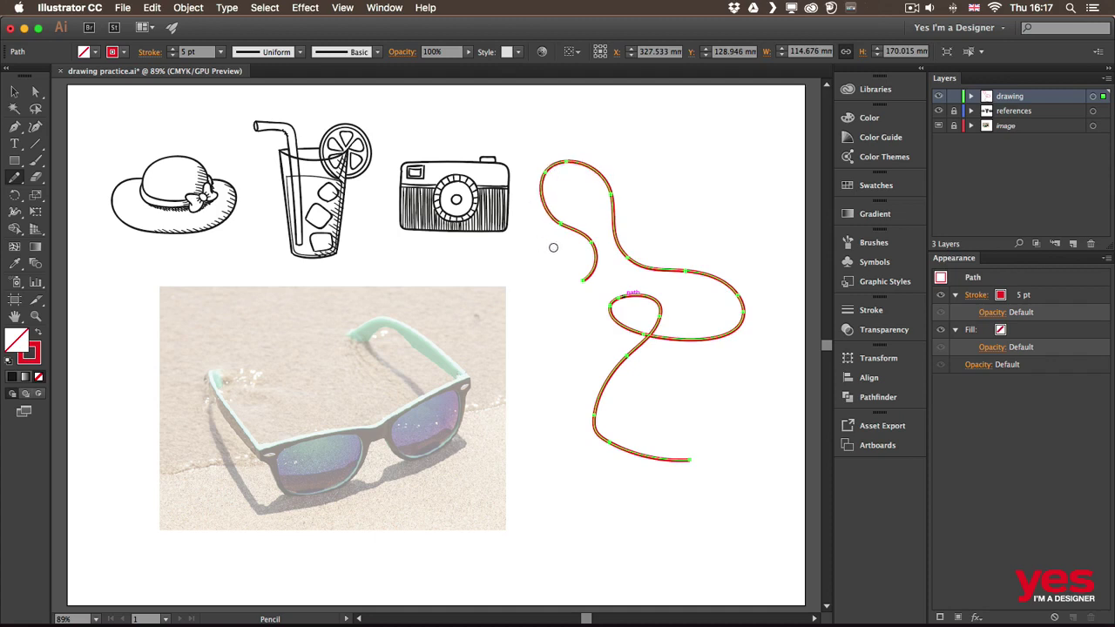
mouse_move(634, 352)
left_mouse_down()
mouse_move(611, 451)
mouse_move(596, 397)
mouse_move(645, 444)
left_mouse_up()
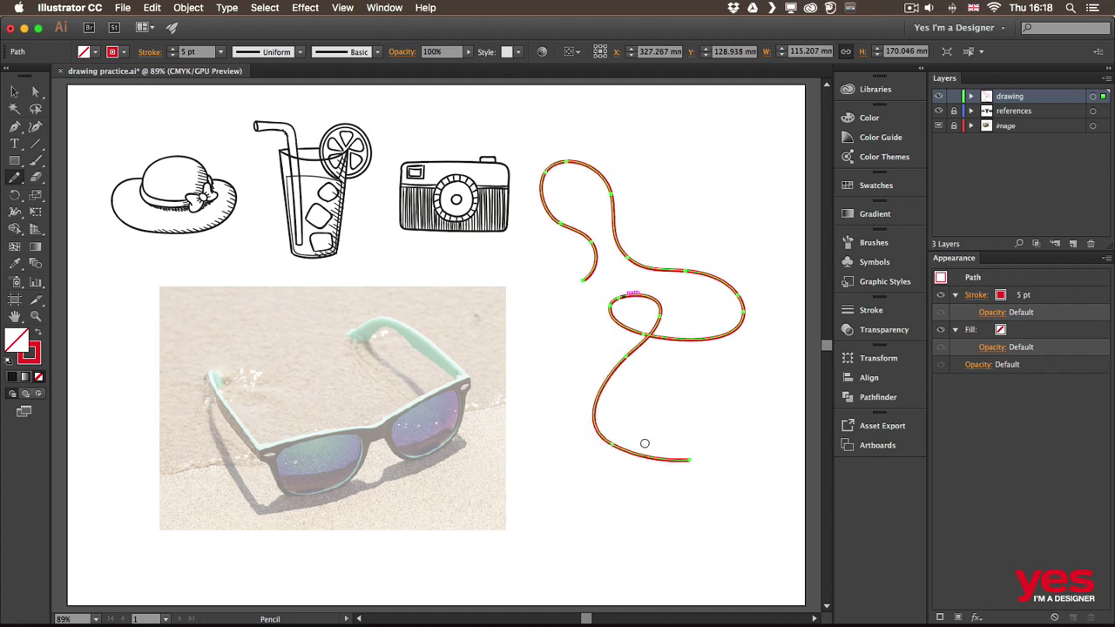
mouse_move(593, 407)
left_mouse_down()
mouse_move(648, 414)
mouse_move(591, 423)
mouse_move(617, 445)
left_mouse_up()
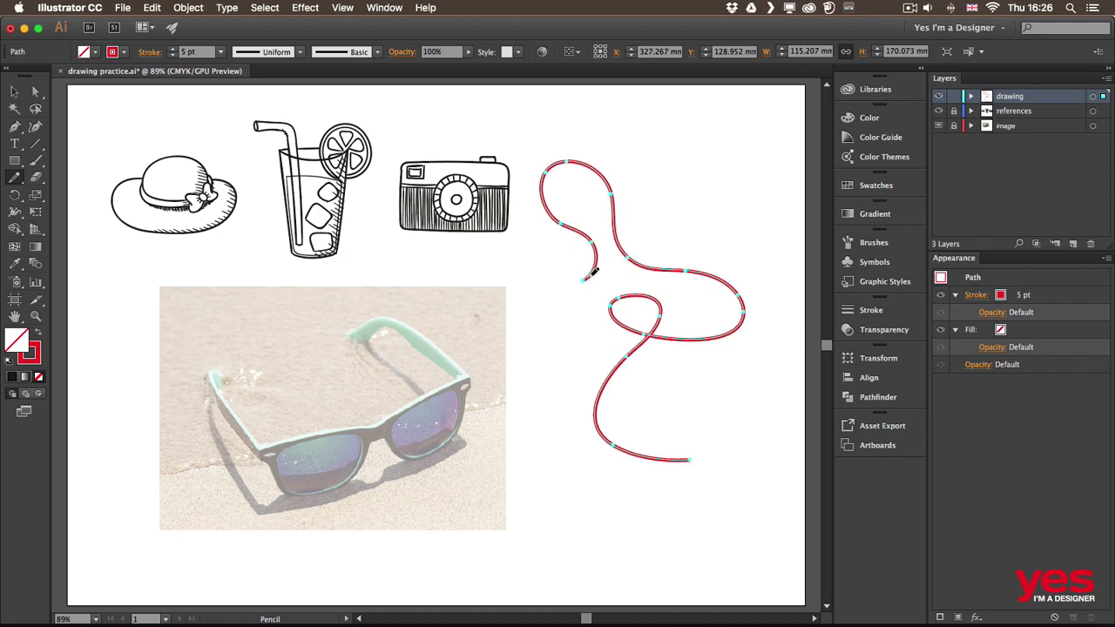
Continue the red path from its open end near the camera with another curve toward the photo, and deselect it.
mouse_move(585, 280)
left_mouse_down()
mouse_move(545, 275)
mouse_move(554, 324)
left_mouse_up()
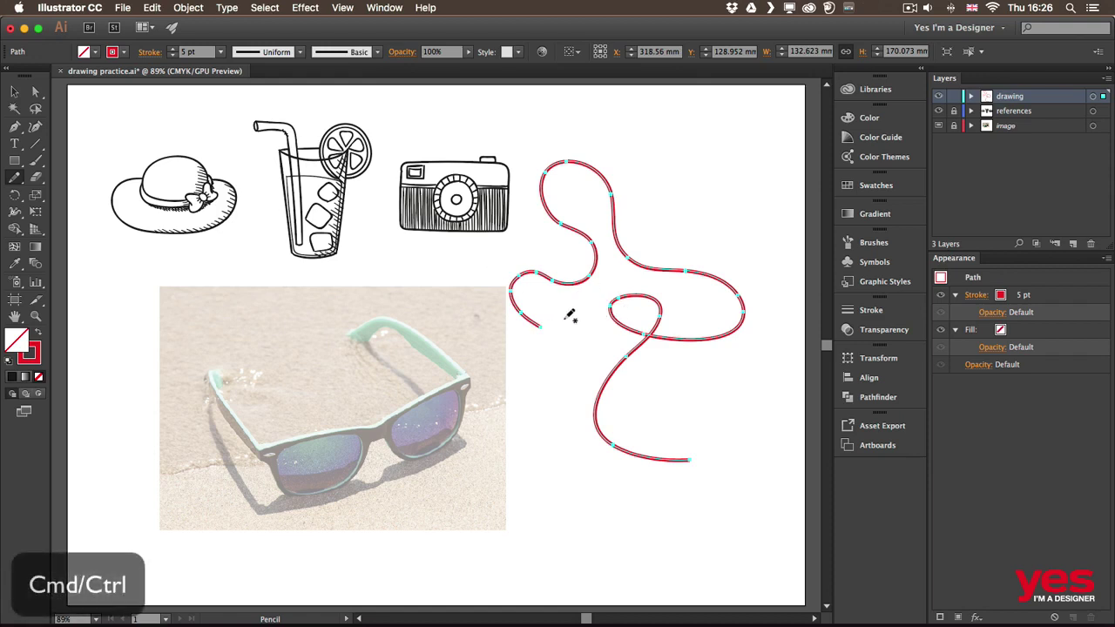
key("super")
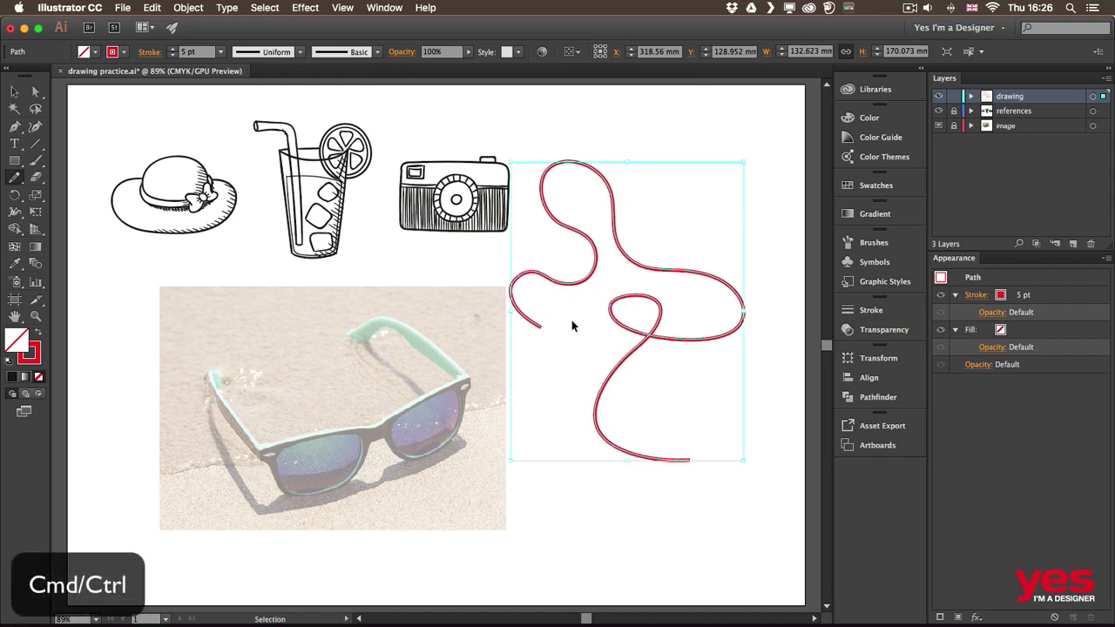
left_click(430, 257, "super")
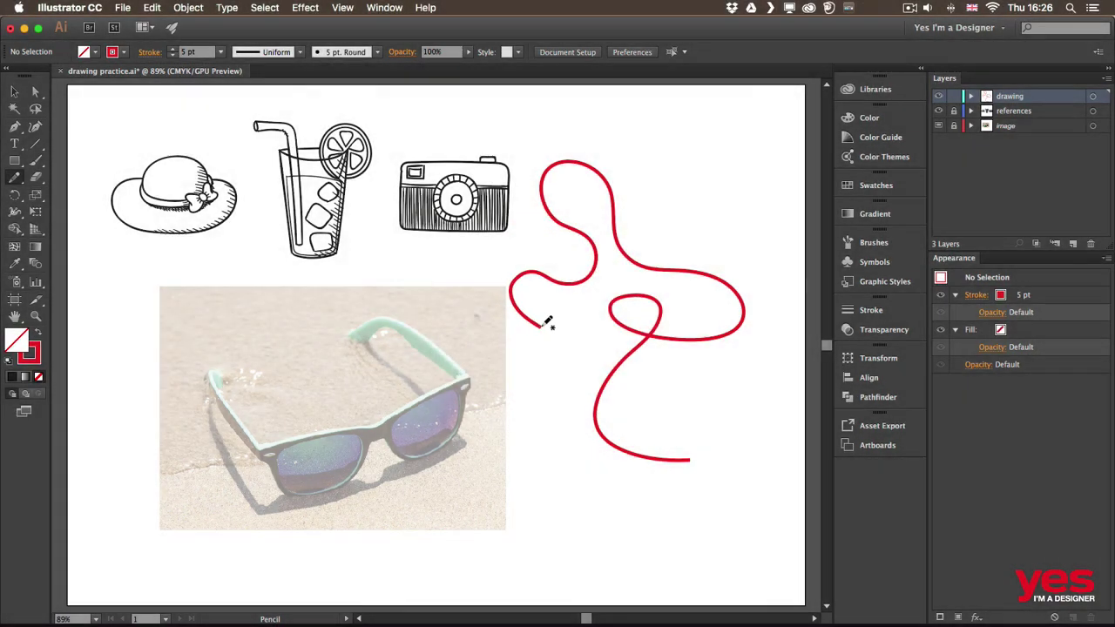
Draw a separate curve about 27 × 54 mm starting at the deselected path's end, and move it slightly away.
mouse_move(542, 328)
left_mouse_down()
mouse_move(565, 351)
mouse_move(517, 439)
left_mouse_up()
key("v")
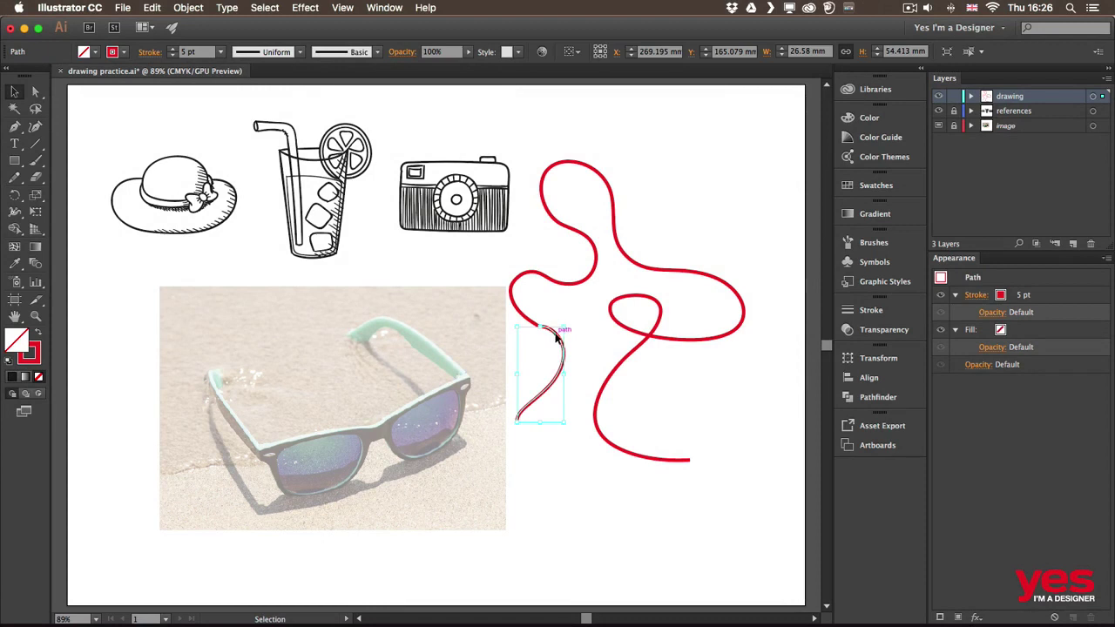
left_click_drag(556, 338, 572, 346)
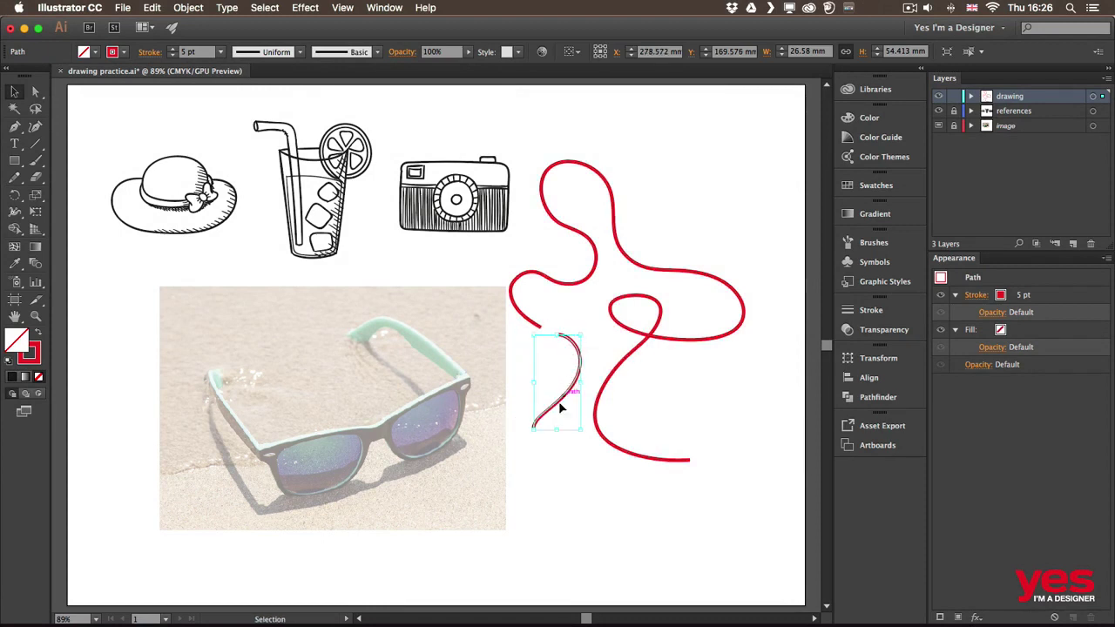
Draw a wavy pencil path about 63 × 23 mm above the large red path.
key("n")
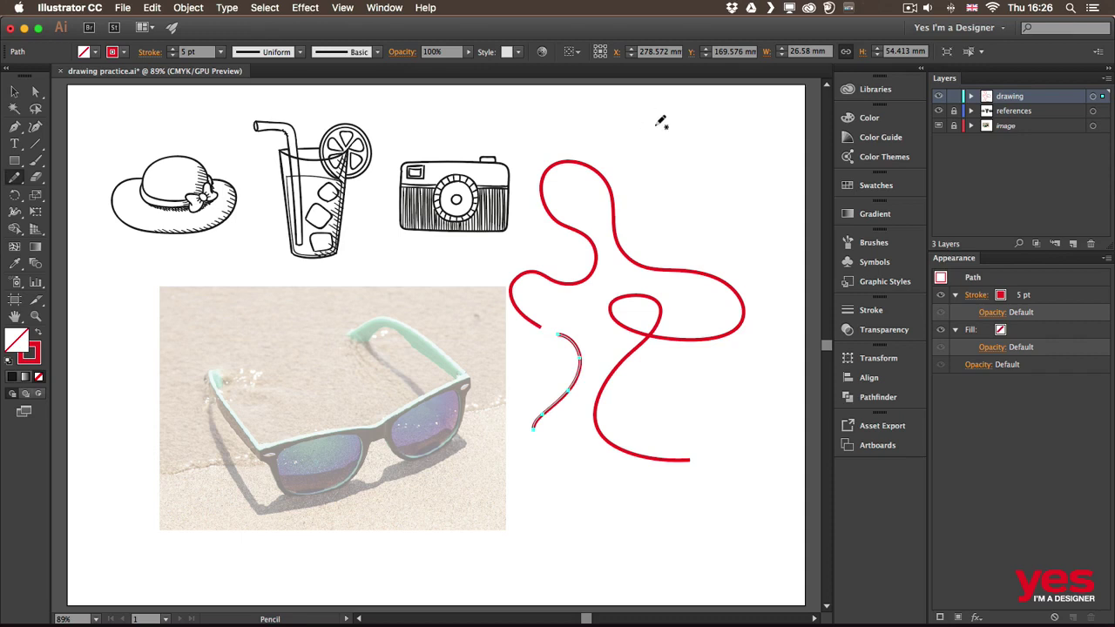
mouse_move(624, 120)
left_mouse_down()
mouse_move(671, 143)
mouse_move(702, 115)
mouse_move(705, 150)
mouse_move(732, 124)
left_mouse_up()
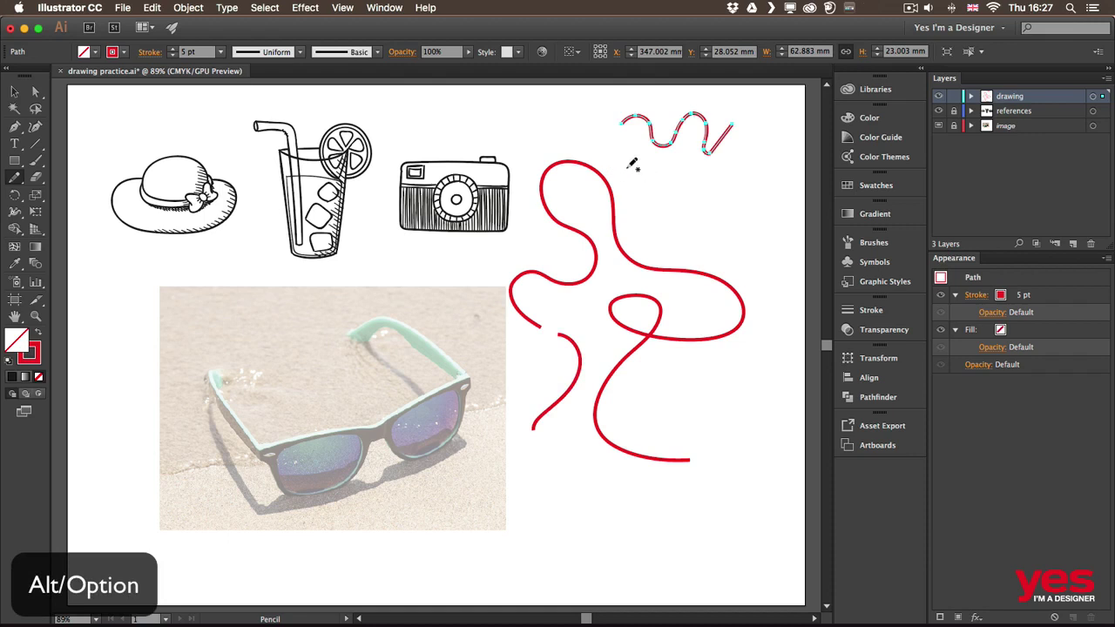
Draw a pencil path about 84 × 153 mm beginning beneath the upper wavy path, combining freehand waves with straight segments along the artboard's right side.
mouse_move(622, 177)
left_mouse_down()
mouse_move(648, 171)
mouse_move(642, 217)
mouse_move(691, 188)
mouse_move(691, 229)
mouse_move(710, 236)
mouse_move(718, 199)
mouse_move(730, 197)
mouse_move(766, 252)
mouse_move(782, 230)
mouse_move(754, 162)
mouse_move(772, 199)
left_mouse_up()
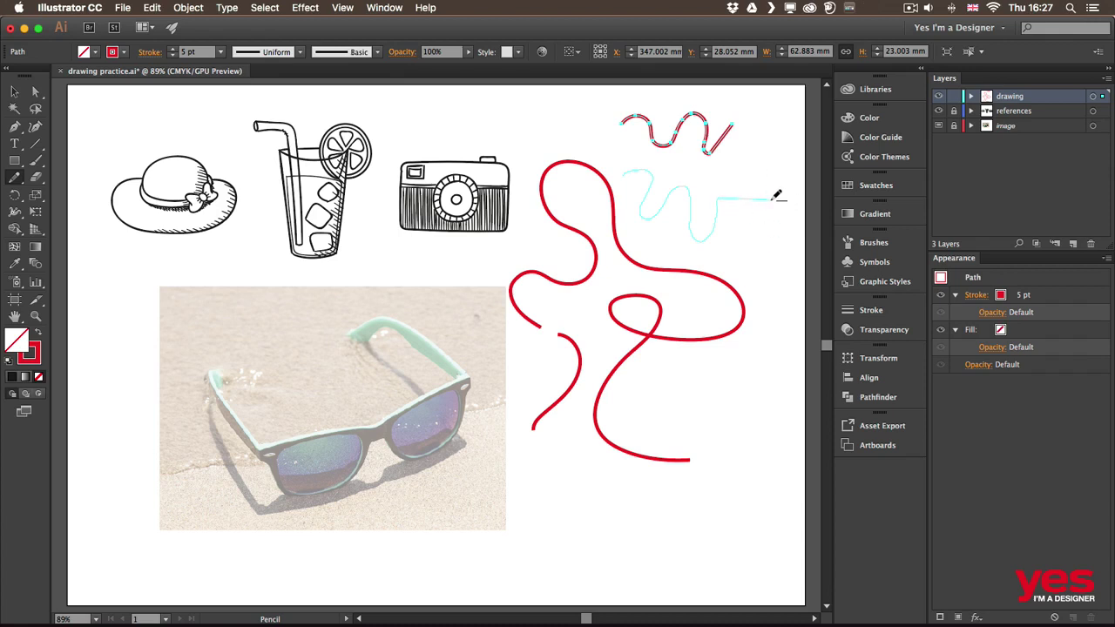
mouse_move(772, 199)
left_mouse_down()
mouse_move(765, 249)
mouse_move(747, 243)
mouse_move(733, 258)
mouse_move(770, 285)
mouse_move(770, 427)
mouse_move(752, 439)
mouse_move(782, 436)
mouse_move(745, 432)
mouse_move(726, 401)
mouse_move(703, 393)
mouse_move(698, 417)
mouse_move(672, 407)
left_mouse_up()
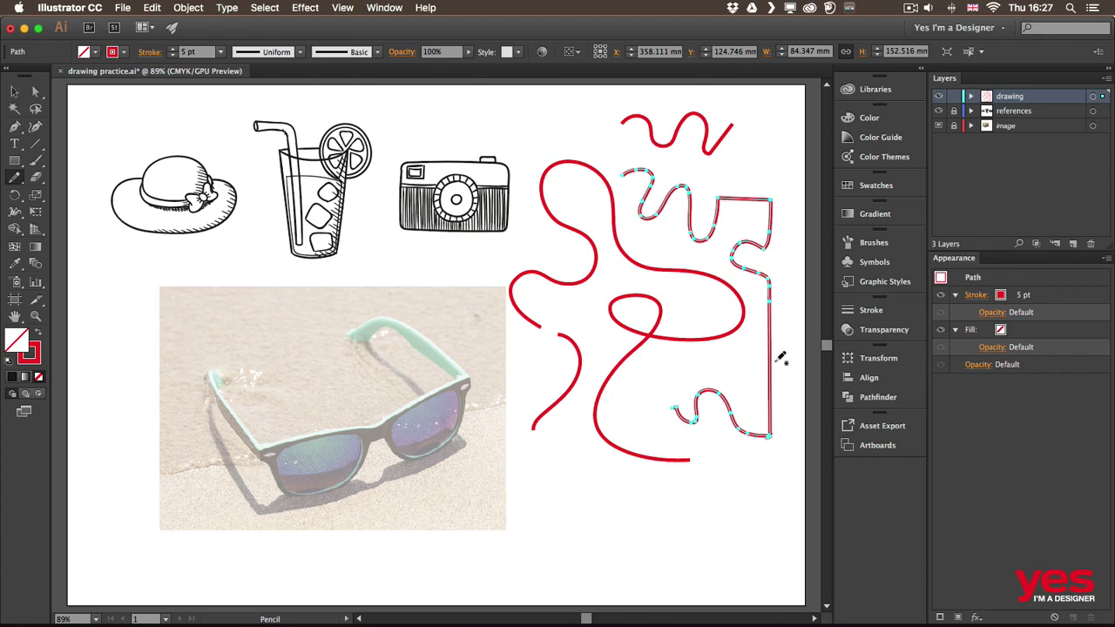
Set the Pencil tool's fidelity to fully Accurate and draw a wavy path about 129 × 20 mm below the existing red paths.
double_click(14, 177)
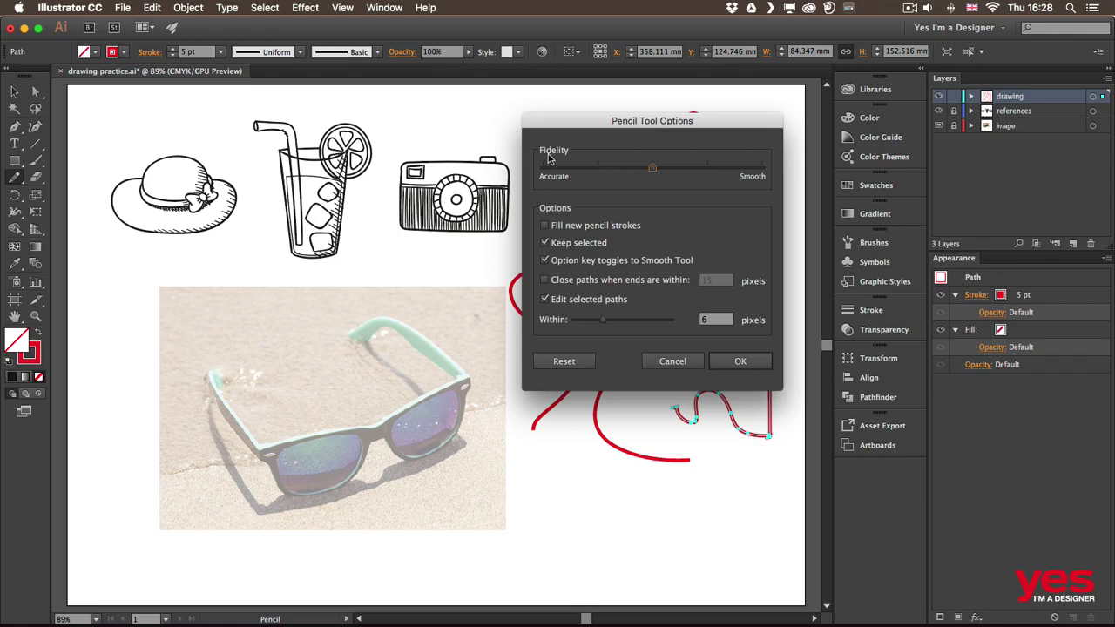
left_click_drag(651, 167, 524, 174)
left_click(740, 362)
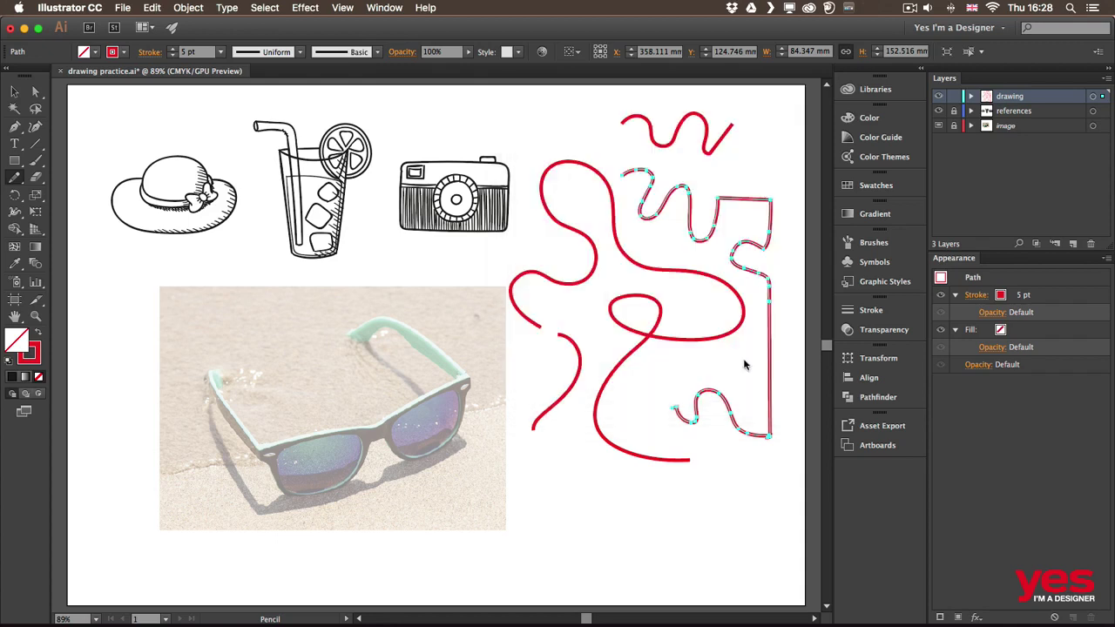
mouse_move(529, 516)
left_mouse_down()
mouse_move(575, 504)
mouse_move(635, 516)
mouse_move(702, 496)
mouse_move(726, 512)
mouse_move(755, 509)
left_mouse_up()
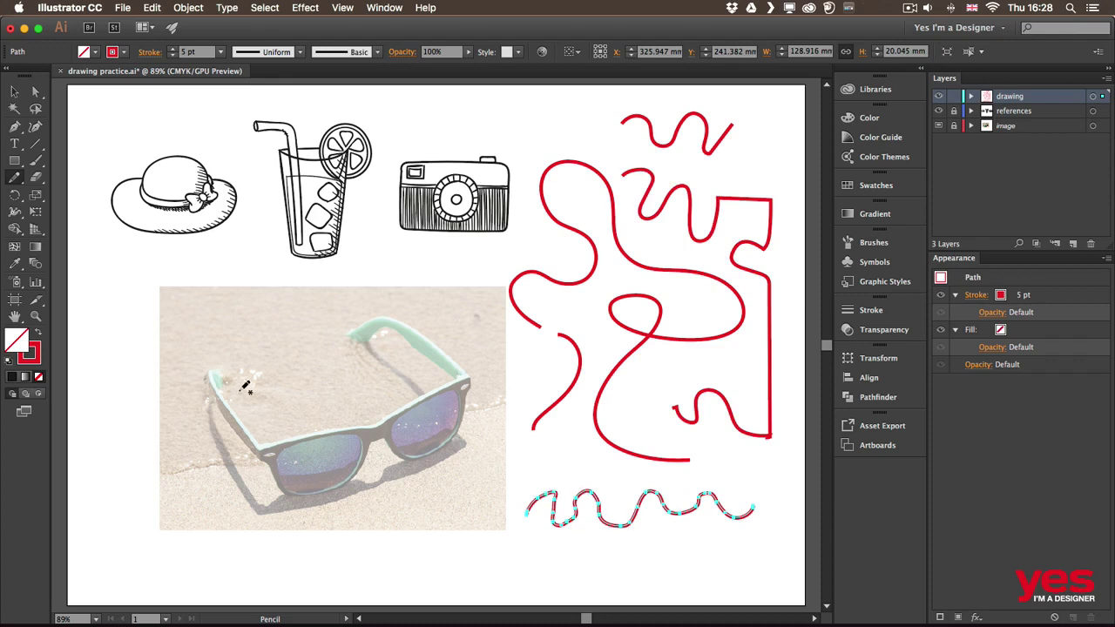
Set the Pencil tool's fidelity to fully Smooth and draw a wavy path about 132 × 21 mm beneath the accurate one.
double_click(15, 178)
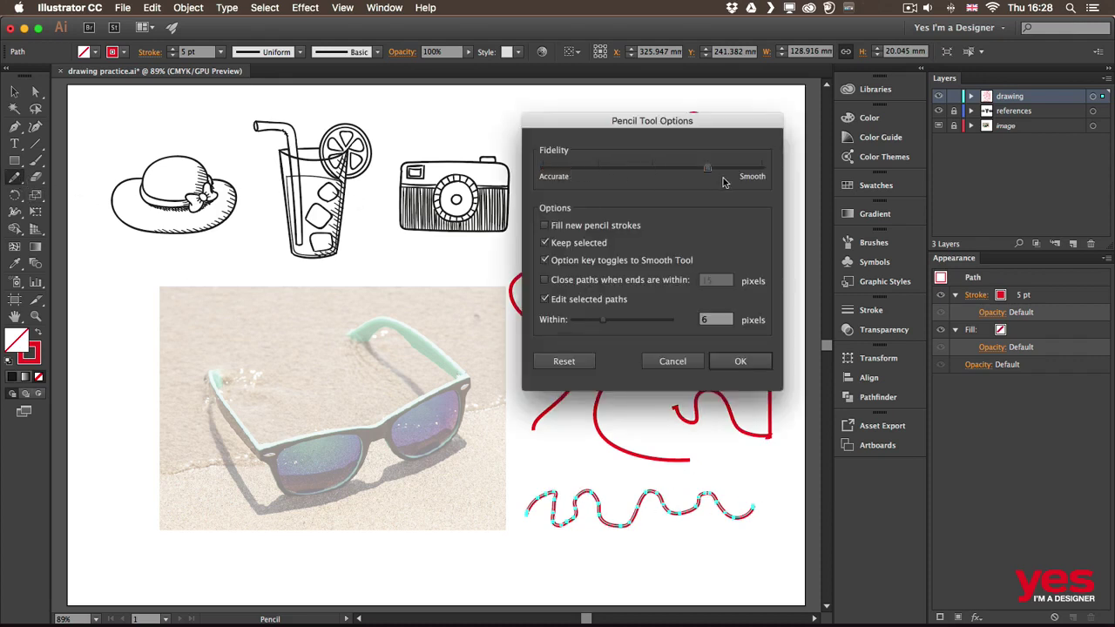
left_click(755, 371)
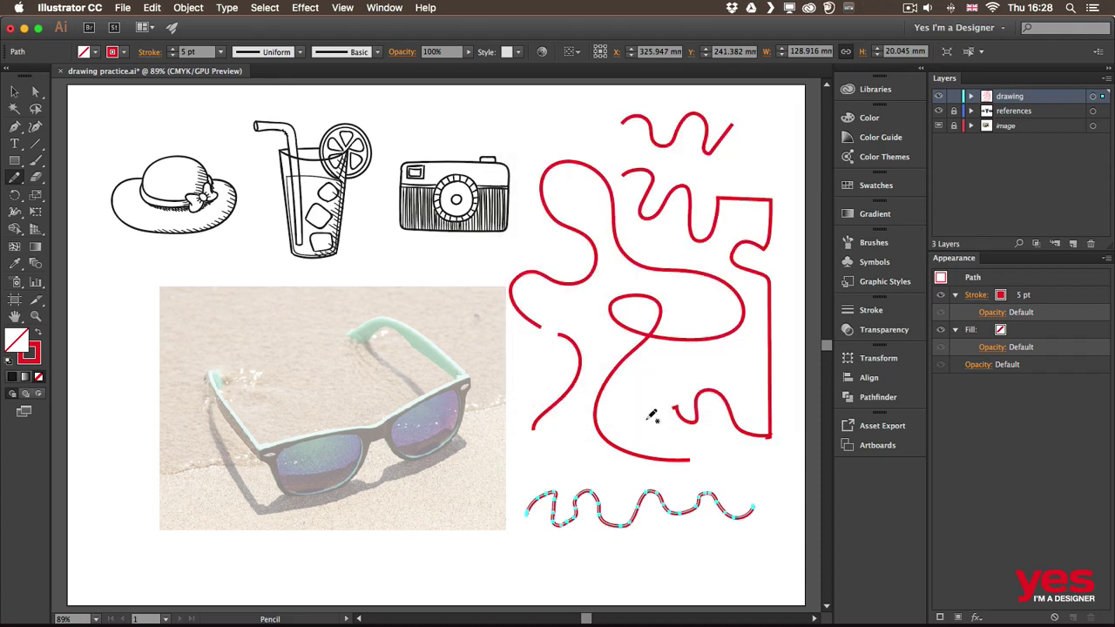
mouse_move(527, 562)
left_mouse_down()
mouse_move(560, 581)
mouse_move(584, 554)
mouse_move(616, 571)
mouse_move(647, 549)
mouse_move(683, 565)
mouse_move(758, 562)
left_mouse_up()
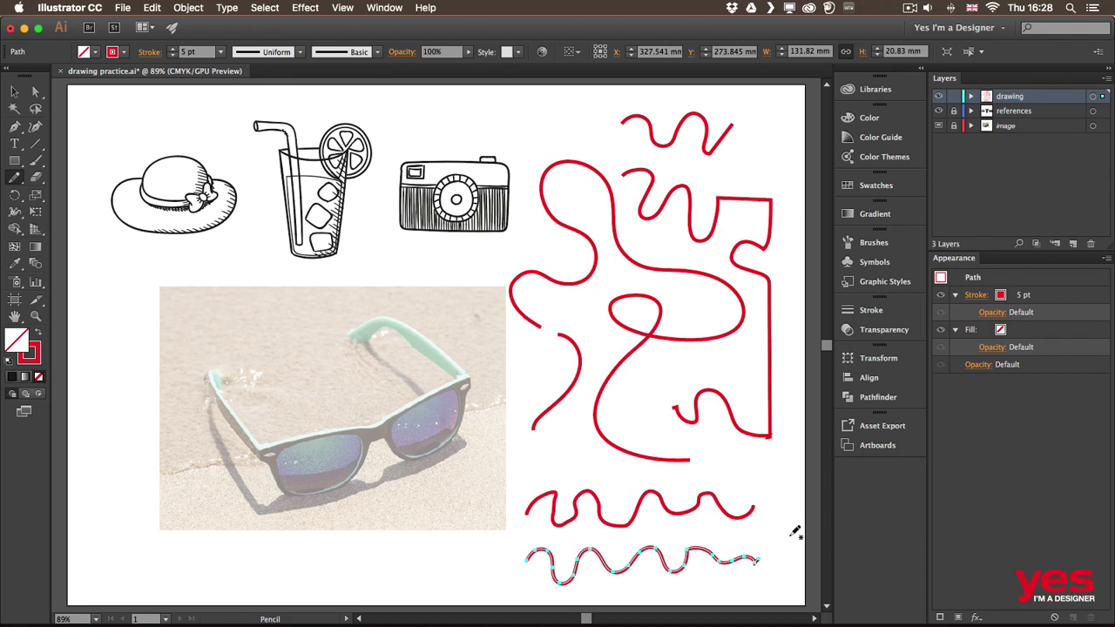
Return the Pencil tool's fidelity to the midpoint and enable closing paths when ends are within 10 pixels.
double_click(17, 179)
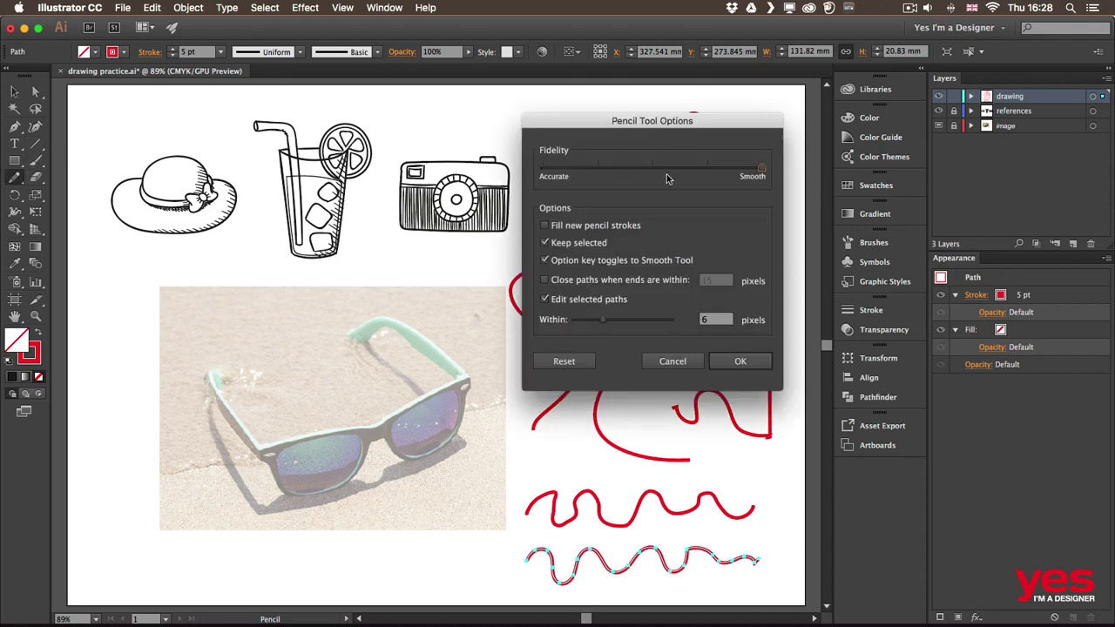
mouse_move(668, 167)
left_mouse_down()
mouse_move(765, 167)
mouse_move(652, 167)
left_mouse_up()
left_click(572, 282)
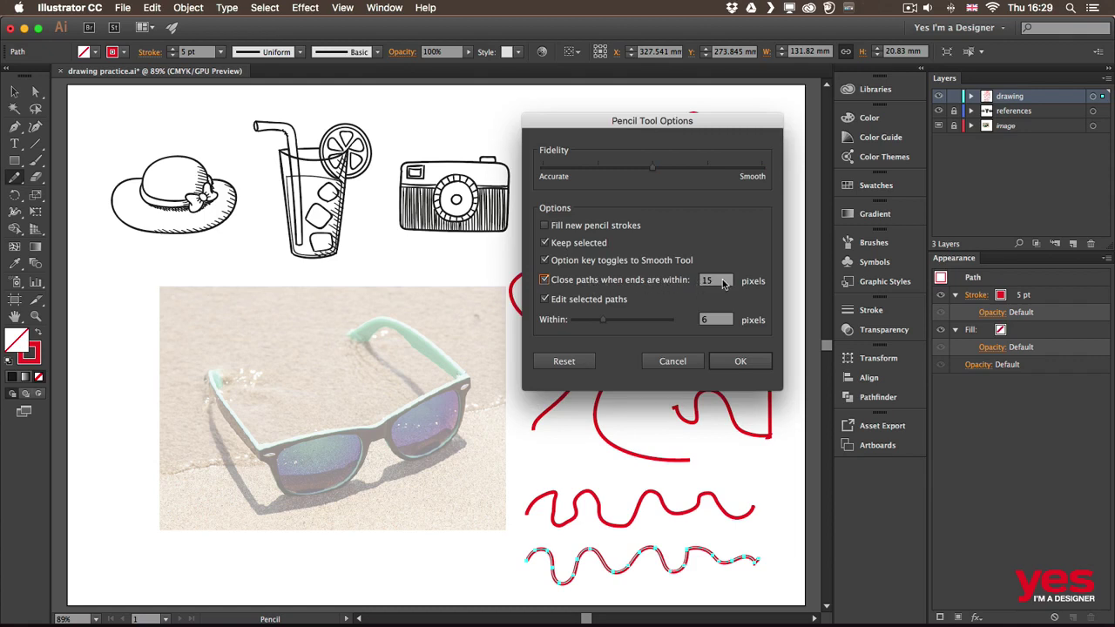
left_click_drag(723, 283, 642, 270)
type("10")
key("Return")
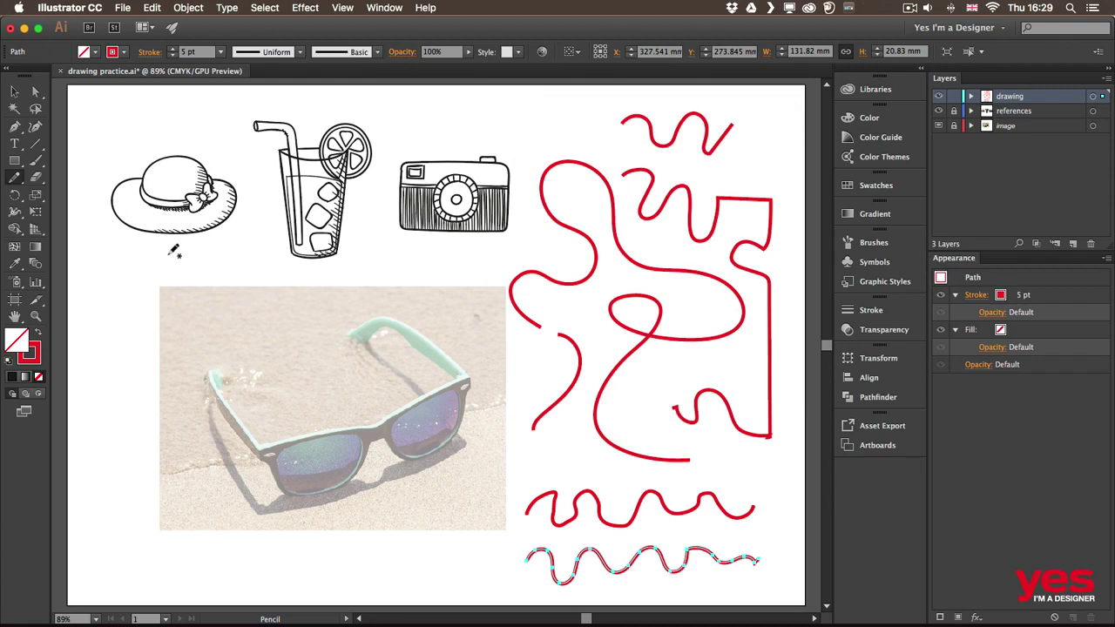
Draw a closed freehand shape about 74 × 53 mm below the hat, and delete it along with all the other red paths.
mouse_move(176, 250)
left_mouse_down()
mouse_move(115, 260)
mouse_move(100, 282)
mouse_move(103, 319)
mouse_move(198, 344)
mouse_move(229, 321)
mouse_move(180, 252)
left_mouse_up()
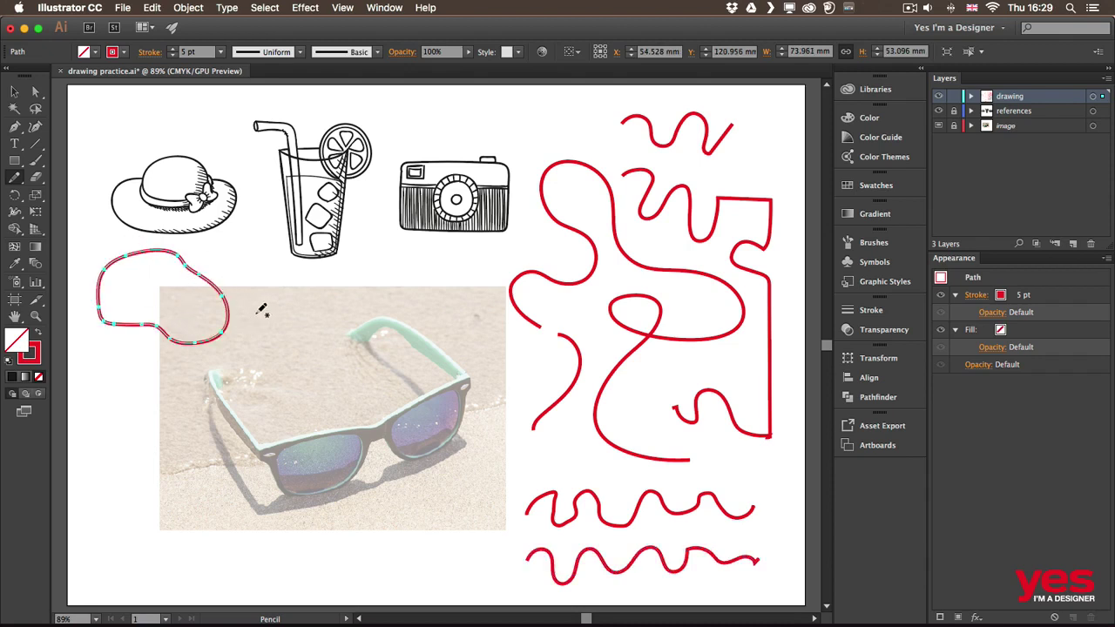
key("v")
key("Delete")
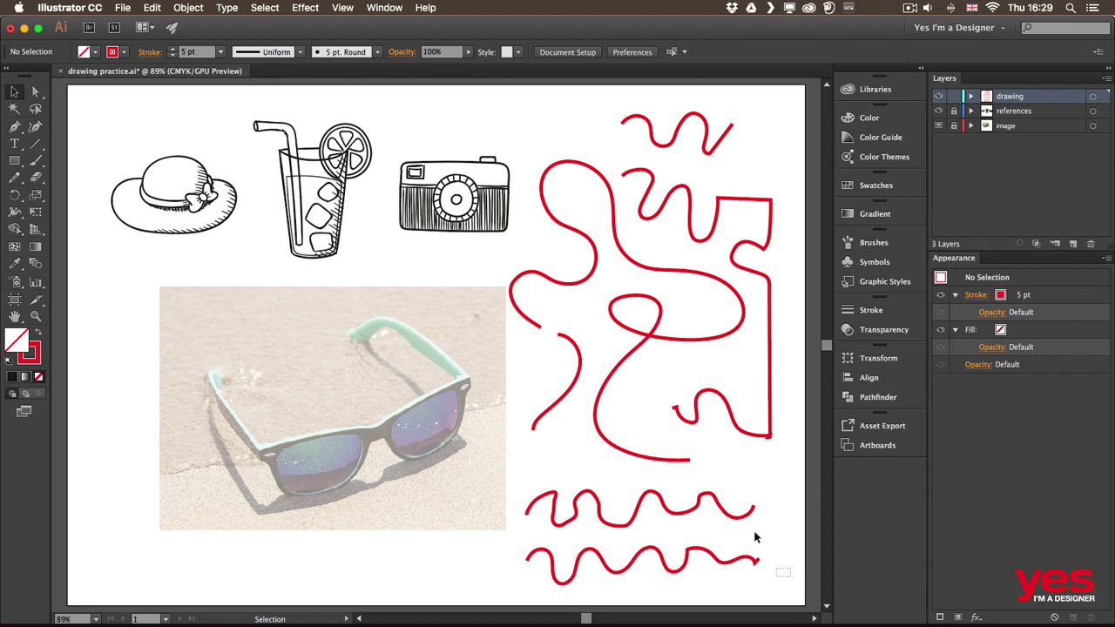
left_click_drag(756, 537, 561, 138)
key("Delete")
Draw two closed freehand ovals beside the camera and photo, about 111 × 70 mm above and 116 × 70 mm below.
key("n")
mouse_move(643, 126)
left_mouse_down()
mouse_move(596, 129)
mouse_move(570, 172)
mouse_move(639, 221)
mouse_move(724, 241)
mouse_move(753, 160)
mouse_move(651, 122)
left_mouse_up()
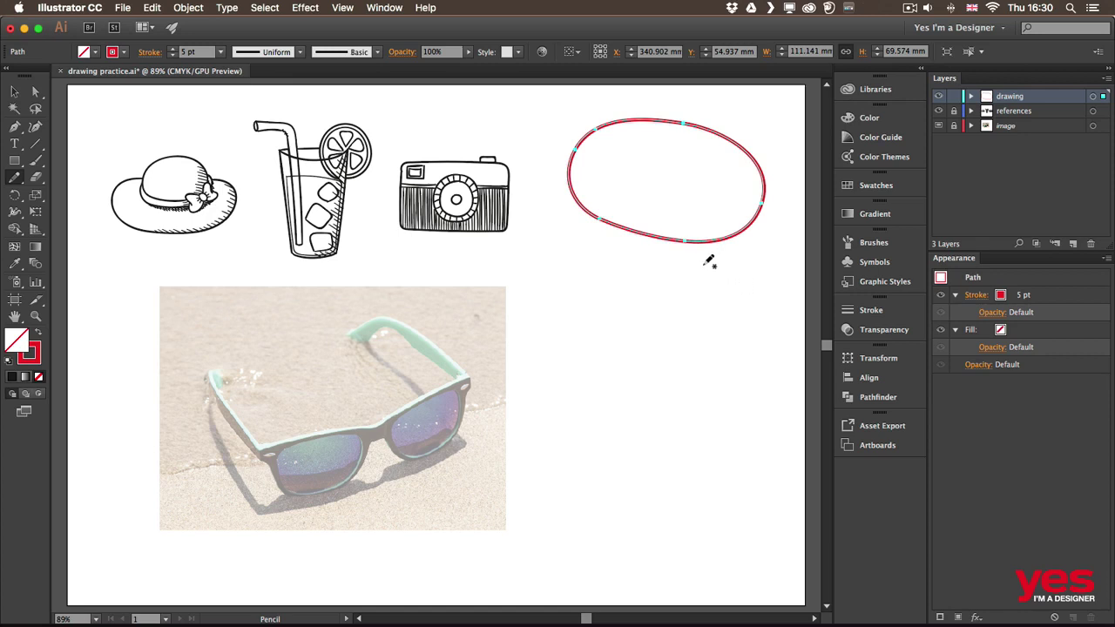
mouse_move(696, 287)
left_mouse_down()
mouse_move(615, 277)
mouse_move(573, 304)
mouse_move(563, 353)
mouse_move(615, 388)
mouse_move(740, 394)
mouse_move(763, 341)
mouse_move(703, 289)
left_mouse_up()
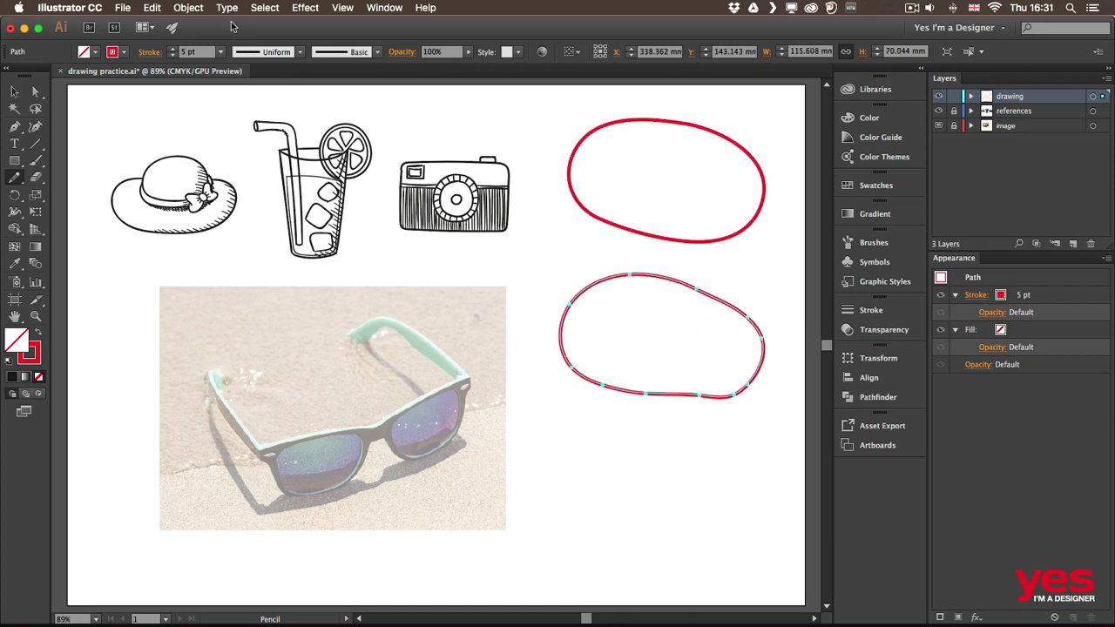
Start simplifying the lower oval with Preview on and the Curve Precision set to 0%.
left_click(189, 7)
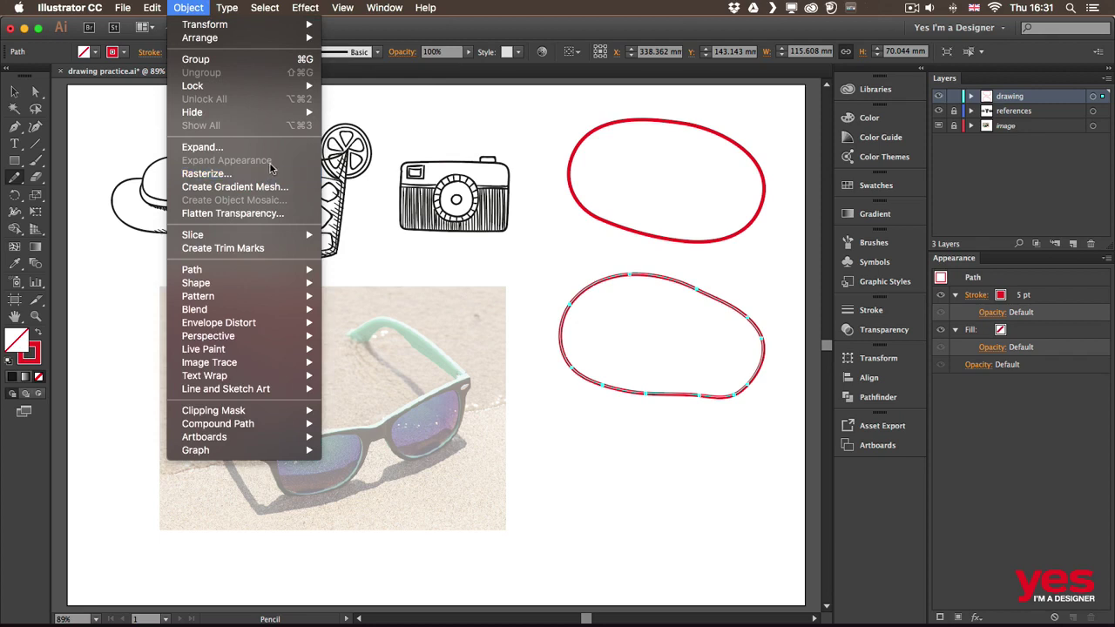
mouse_move(281, 272)
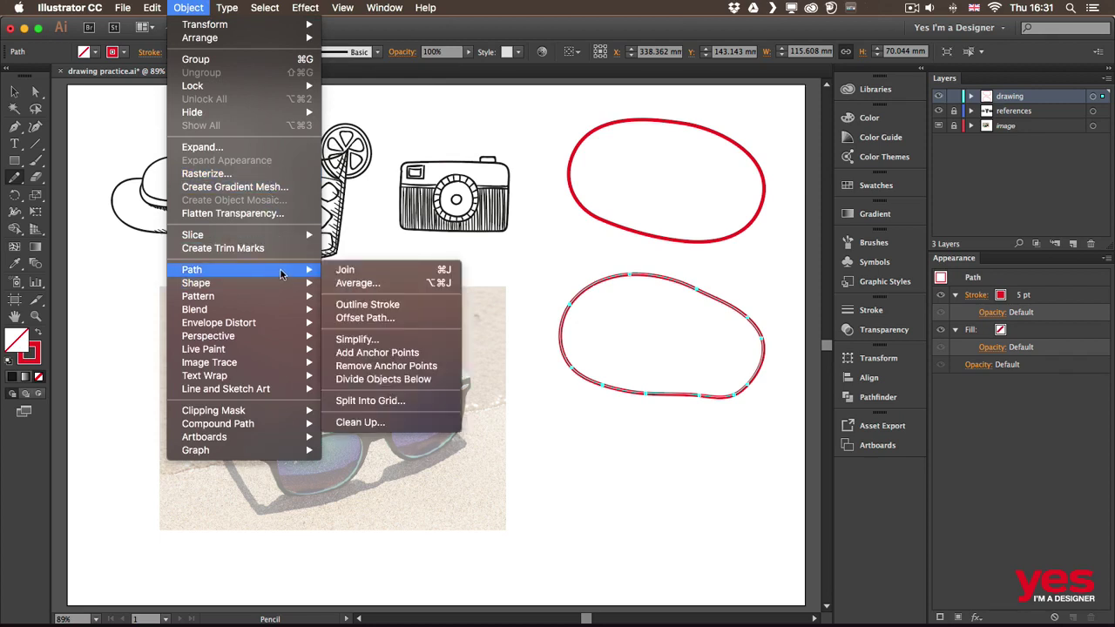
left_click(387, 340)
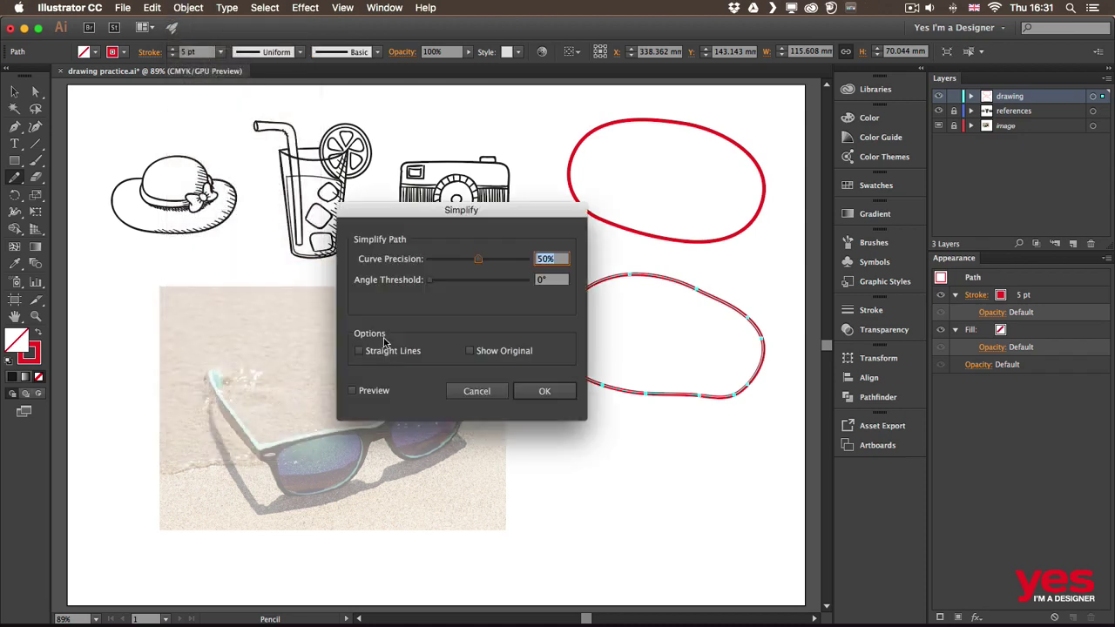
left_click_drag(475, 212, 394, 183)
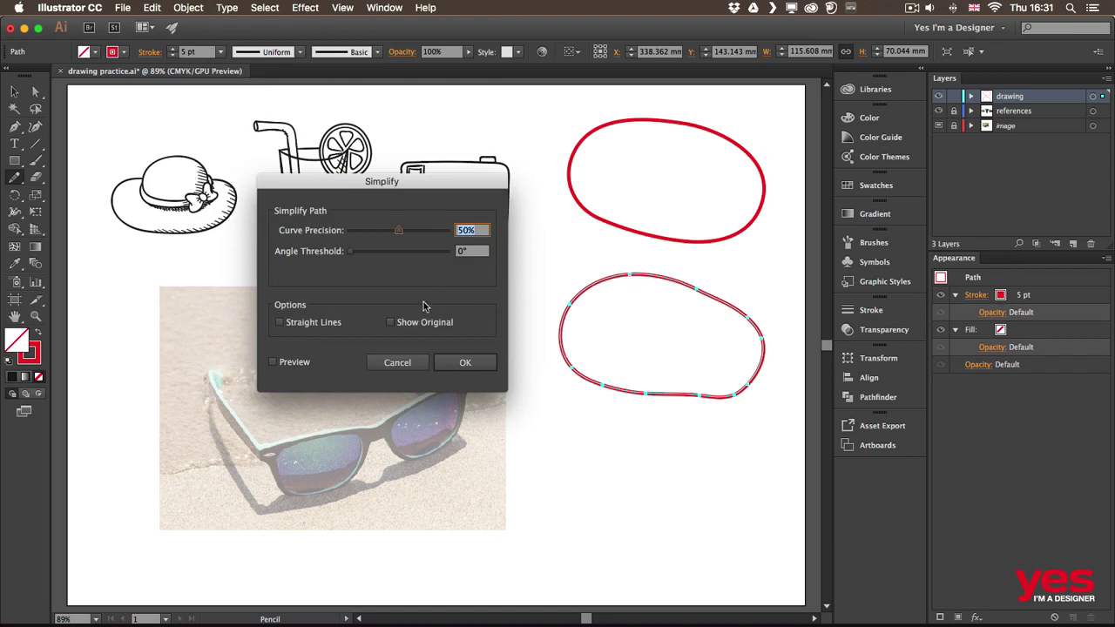
left_click(297, 366)
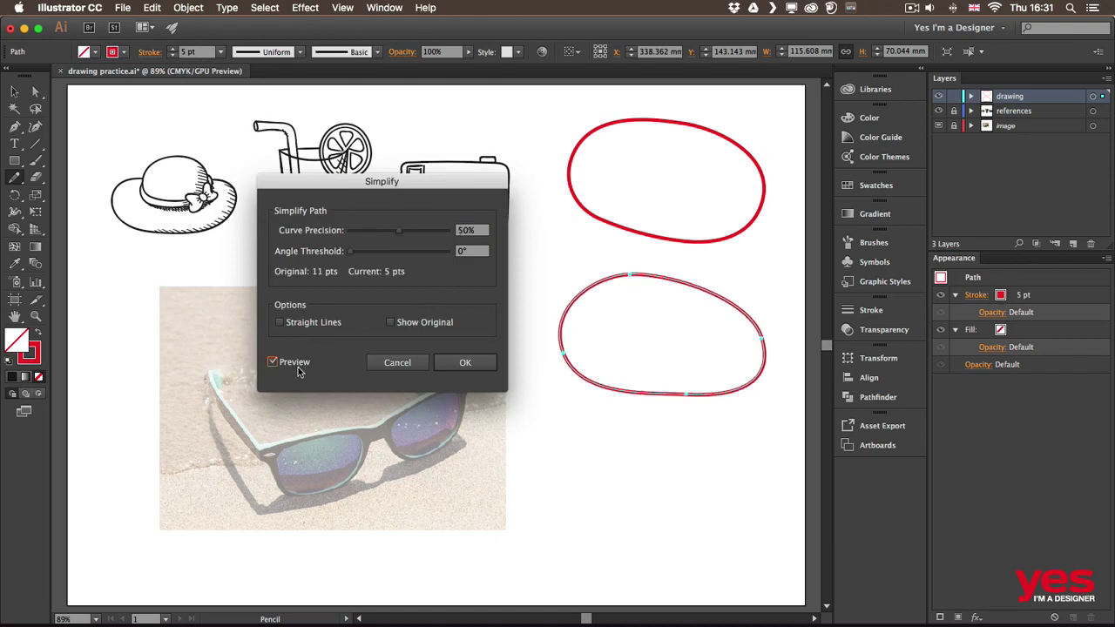
left_click_drag(399, 231, 342, 229)
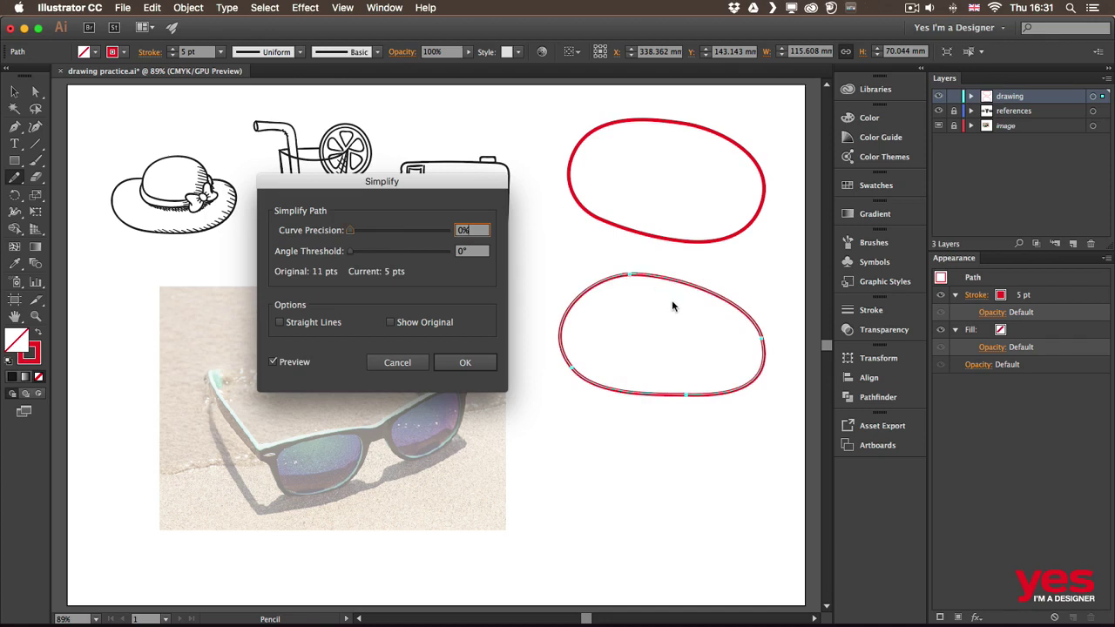
Show the original outline for comparison, and apply the simplification of the lower oval with Straight Lines enabled.
left_click(415, 323)
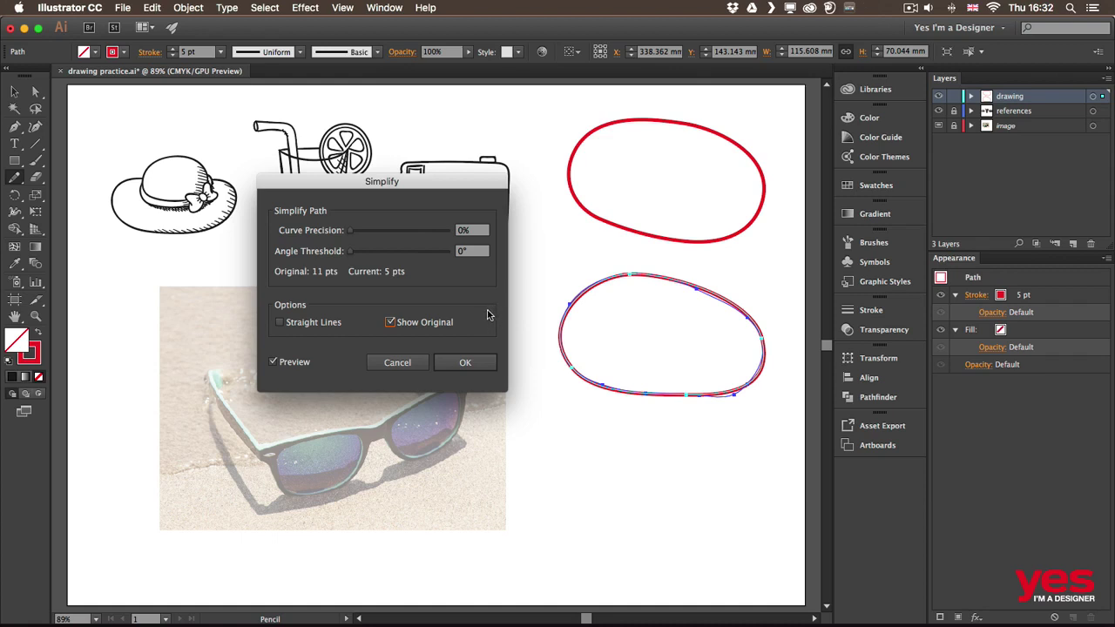
left_click(314, 323)
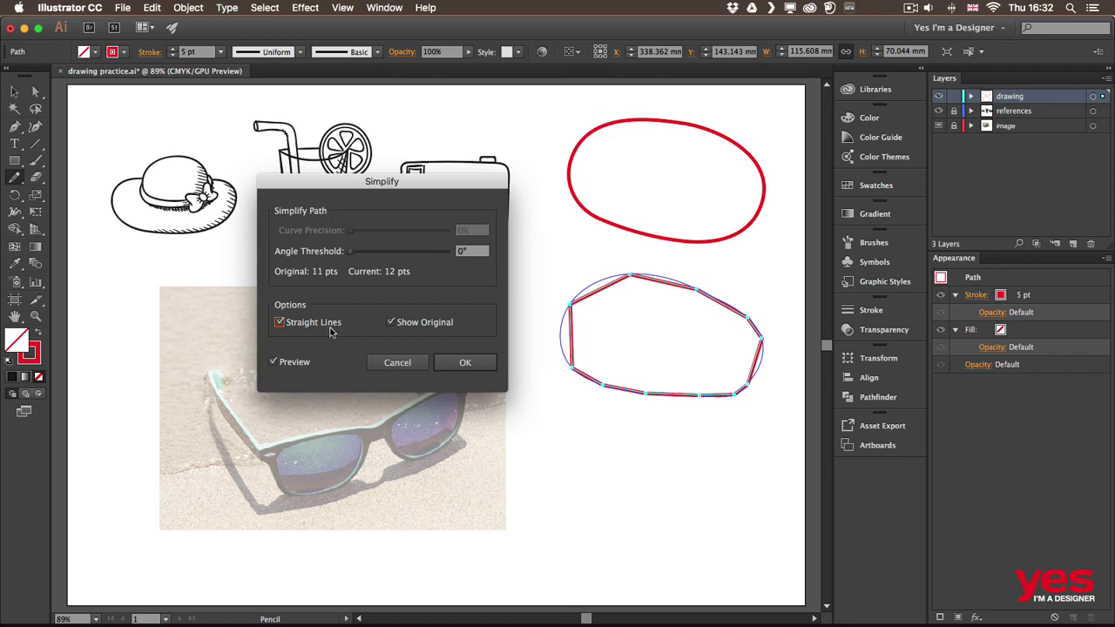
left_click(463, 359)
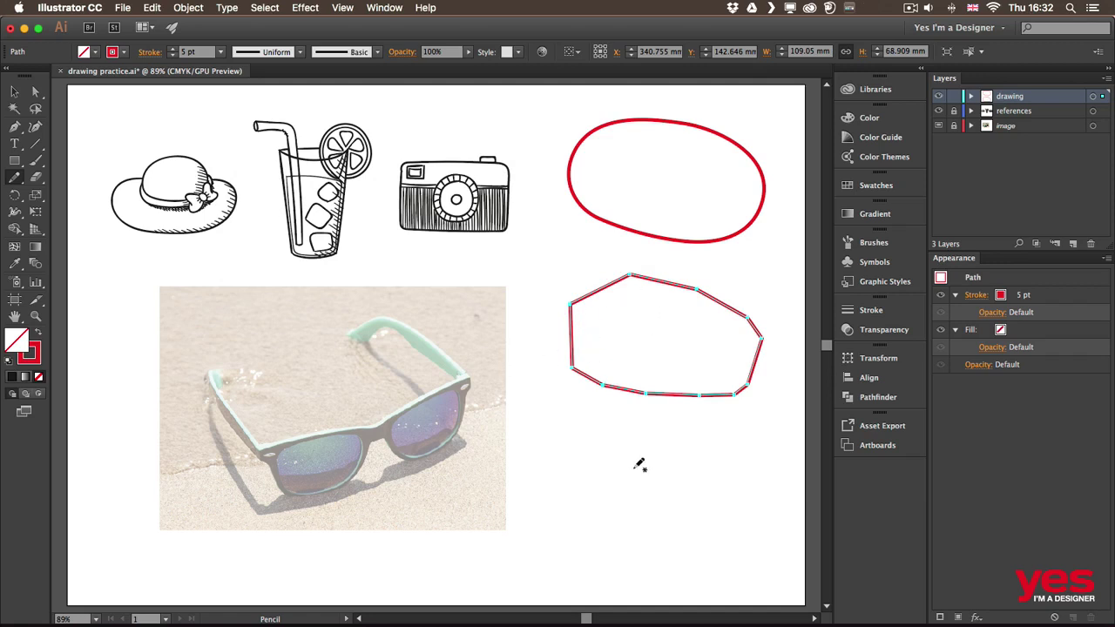
Draw an irregular closed shape about 121 × 81 mm below the straight-sided shape, and open the Simplify options for it.
mouse_move(643, 422)
left_mouse_down()
mouse_move(584, 423)
mouse_move(564, 485)
mouse_move(583, 532)
mouse_move(732, 548)
mouse_move(700, 480)
mouse_move(753, 433)
mouse_move(689, 451)
mouse_move(657, 507)
mouse_move(622, 479)
mouse_move(632, 458)
mouse_move(622, 450)
mouse_move(645, 419)
left_mouse_up()
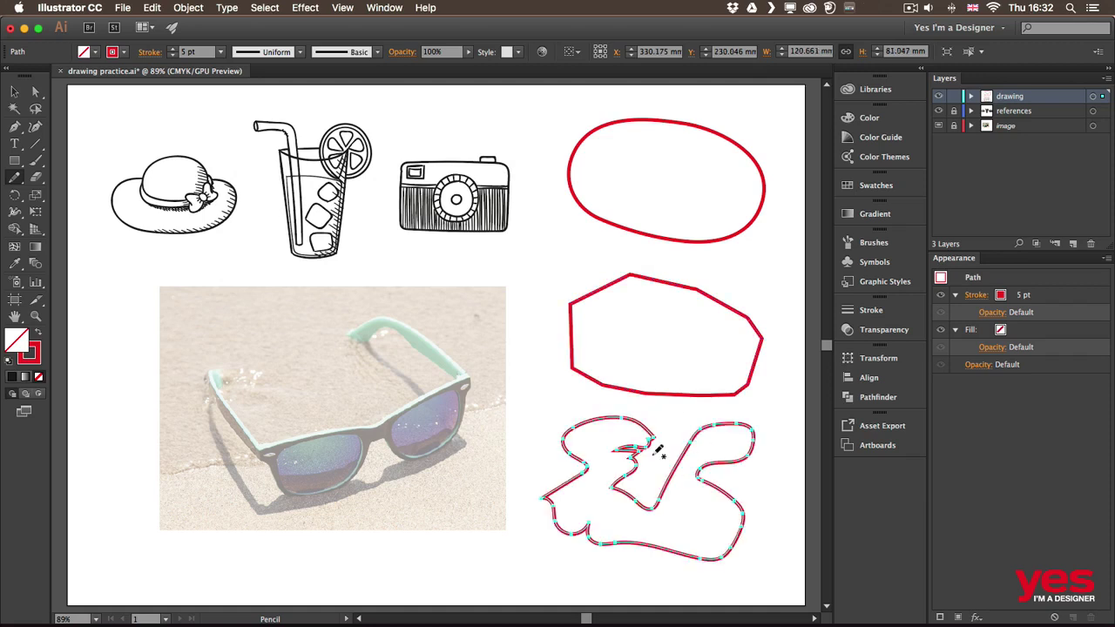
left_click(190, 8)
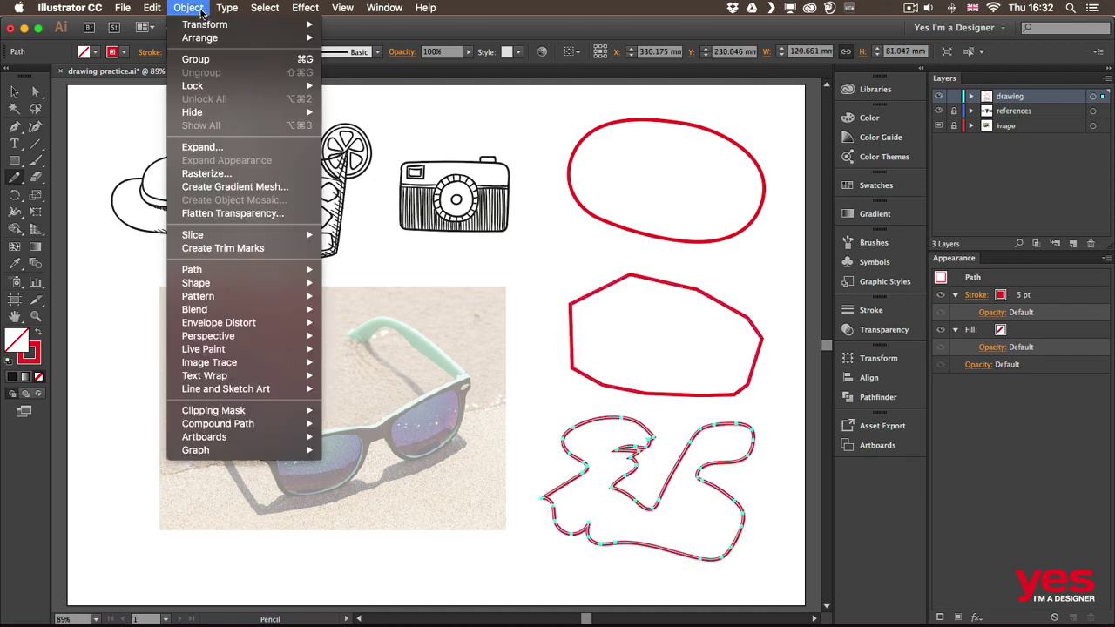
mouse_move(308, 270)
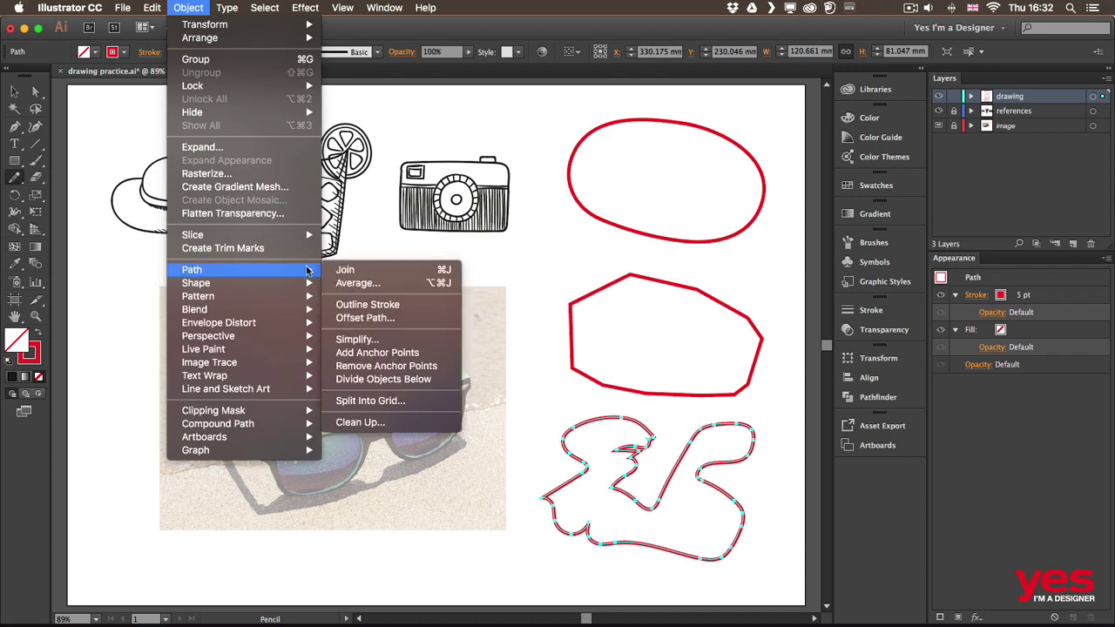
left_click(405, 342)
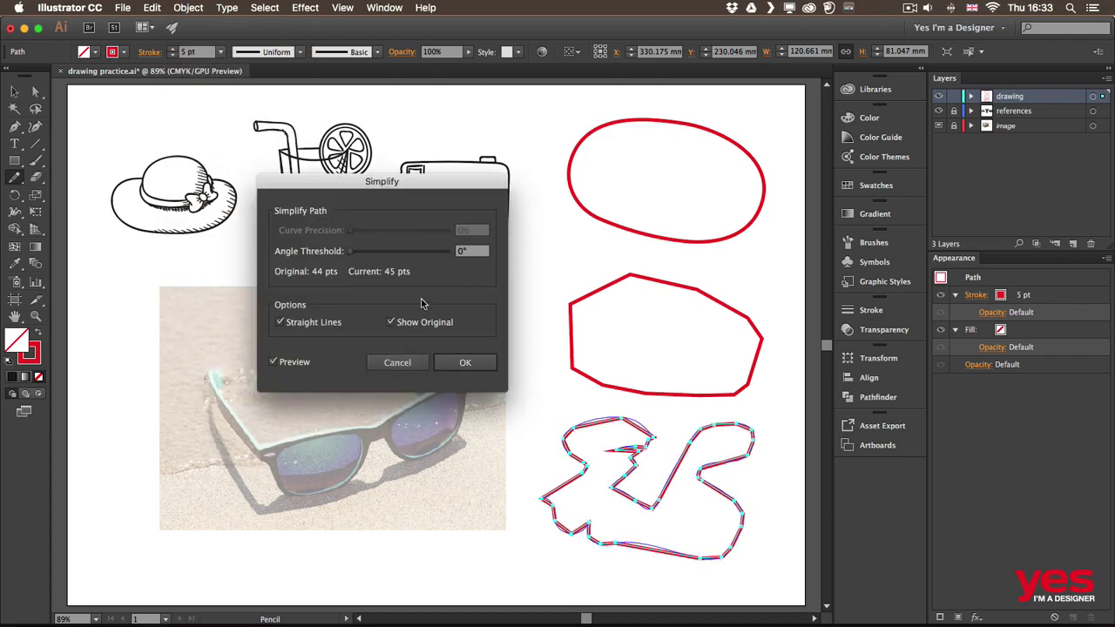
Turn off Straight Lines and Show Original in the Simplify options, and toggle Preview to compare the irregular shape before and after.
left_click(280, 323)
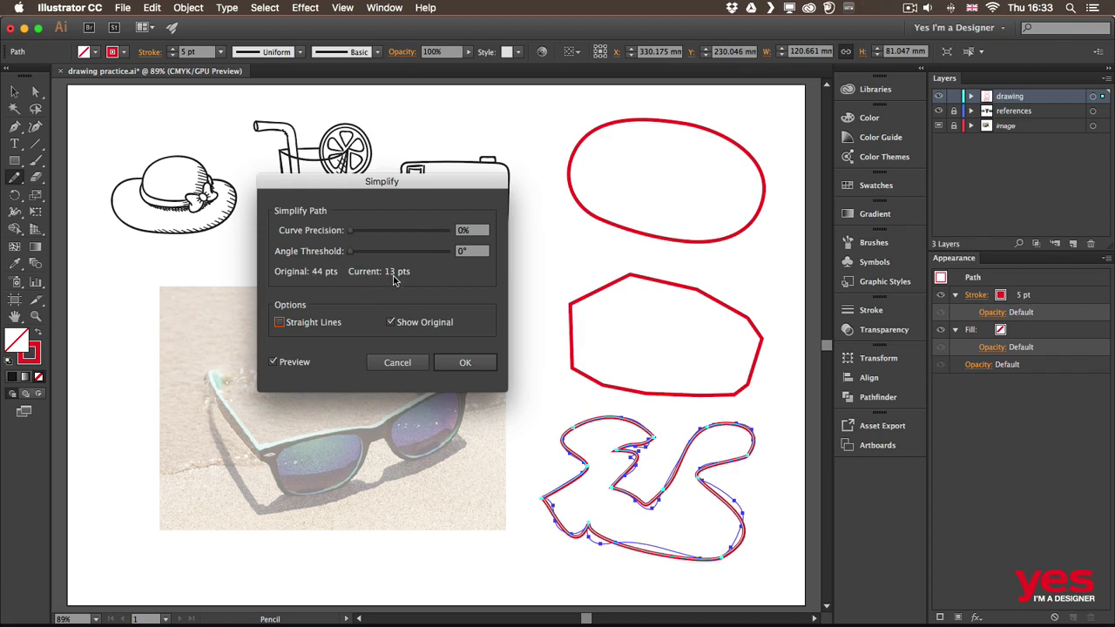
left_click(391, 323)
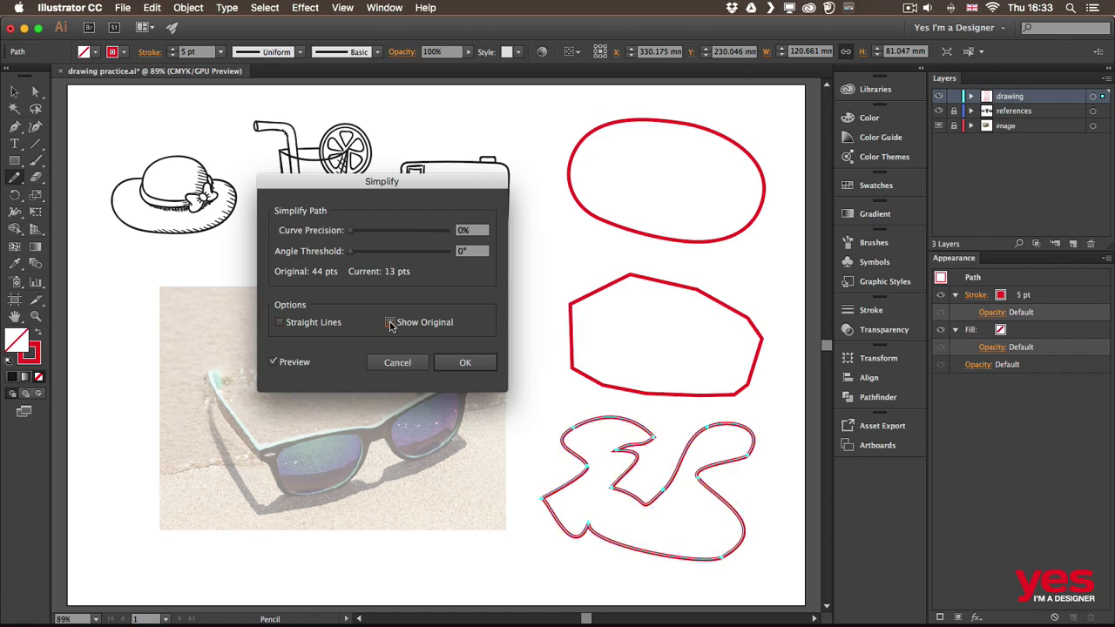
left_click(273, 362)
left_click(273, 363)
left_click(273, 363)
left_click(271, 363)
left_click(272, 363)
left_click(272, 362)
Compare the straight-line version of the irregular shape, and apply the simplification with curved segments at 0% Curve Precision.
left_click(294, 323)
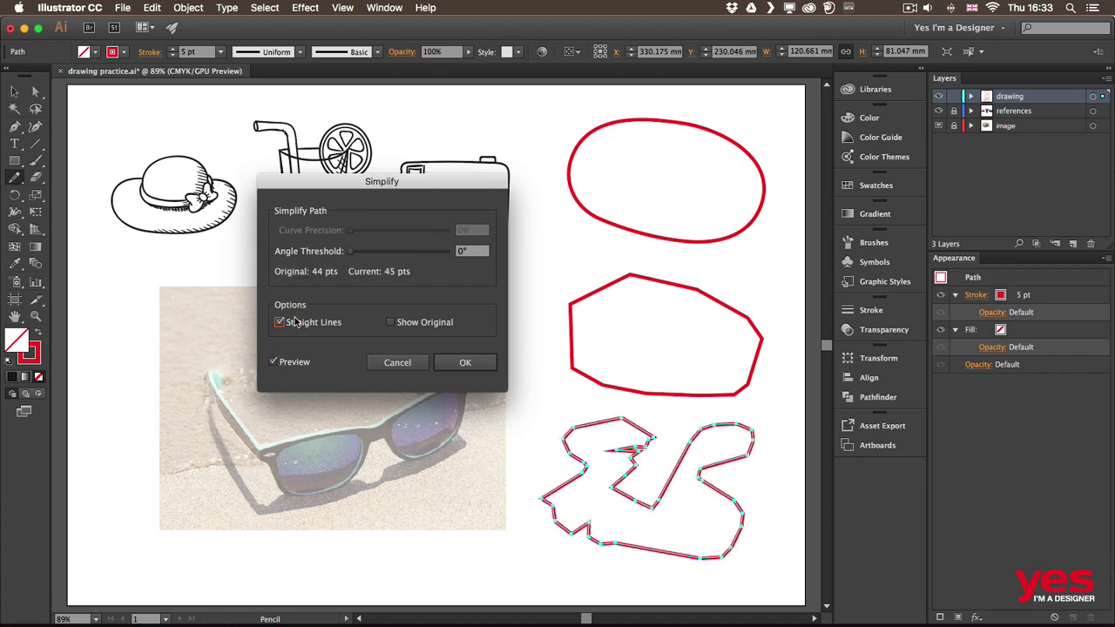
left_click(295, 323)
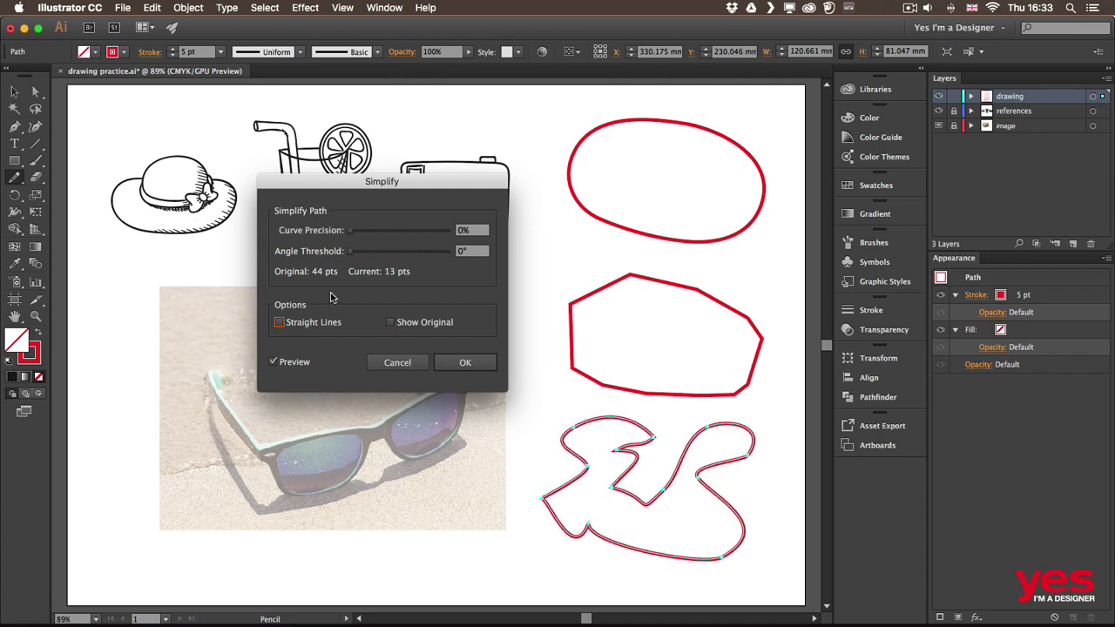
left_click(463, 362)
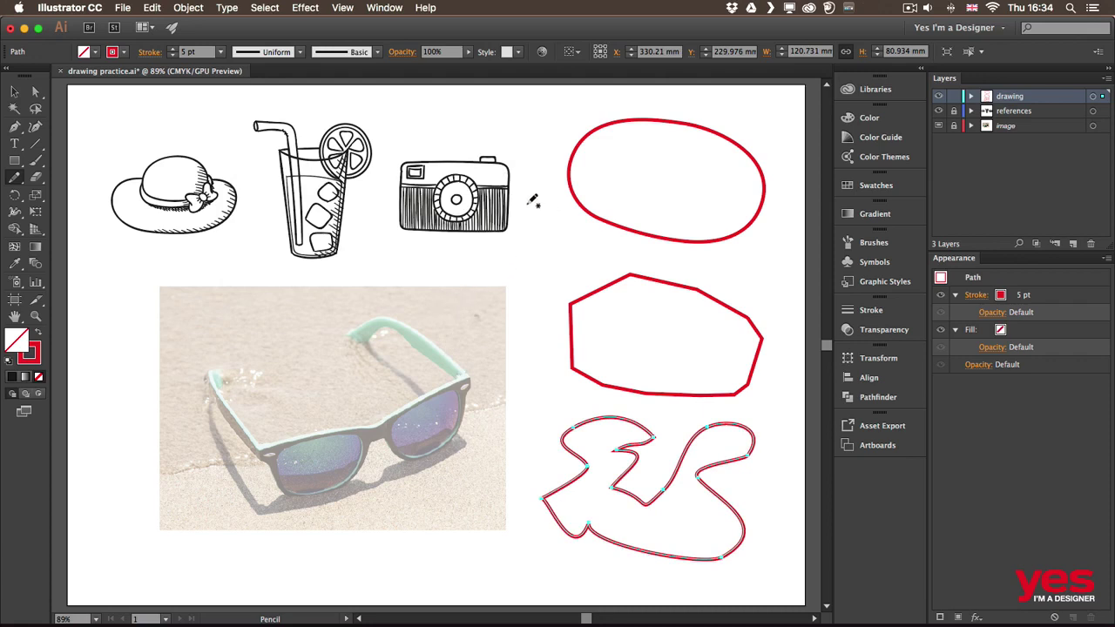
Select the oval, the straight-sided shape and the irregular shape together, and delete them.
key("v")
mouse_move(538, 125)
left_mouse_down()
mouse_move(585, 269)
mouse_move(722, 515)
mouse_move(782, 543)
mouse_move(776, 536)
left_mouse_up()
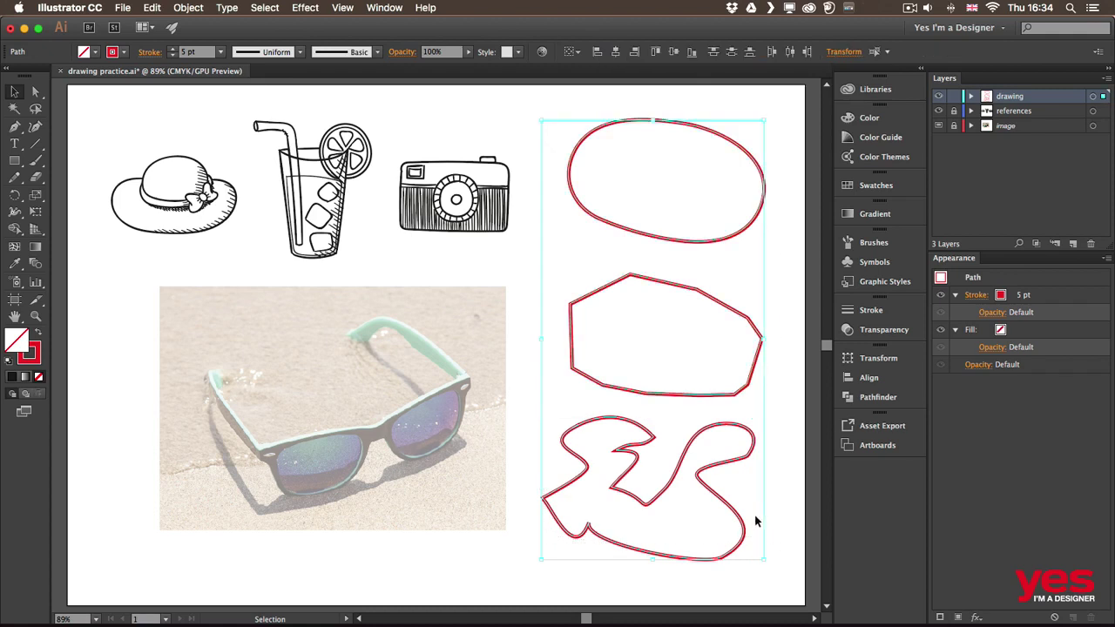
key("Delete")
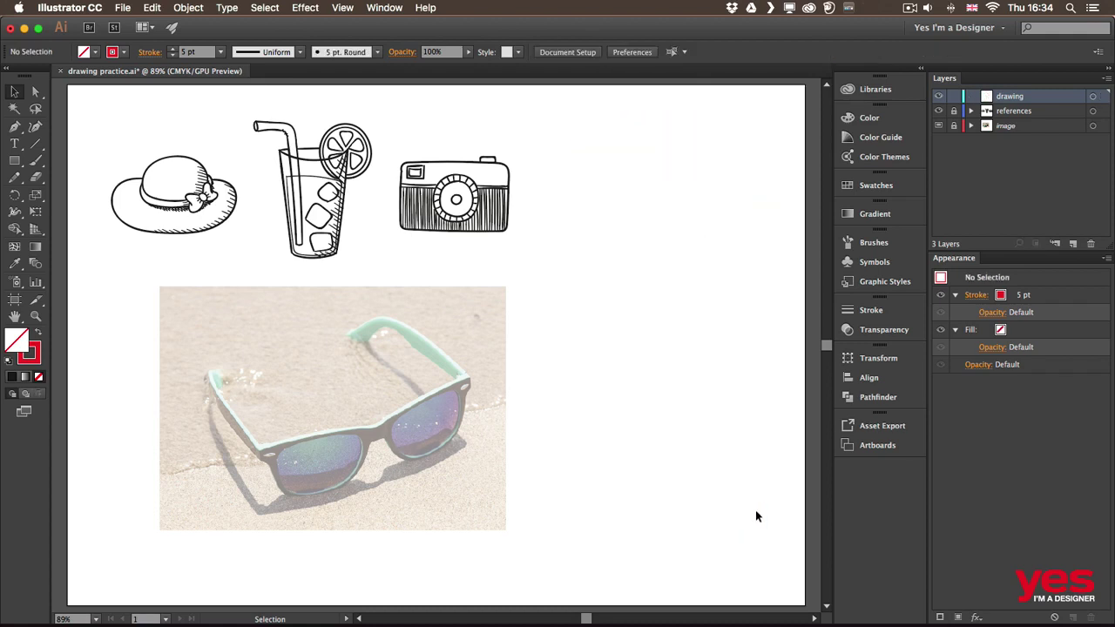
Paint a freehand wavy stroke beside the camera sketch using the Paintbrush tool with the 5 pt. Round brush.
left_click(35, 164)
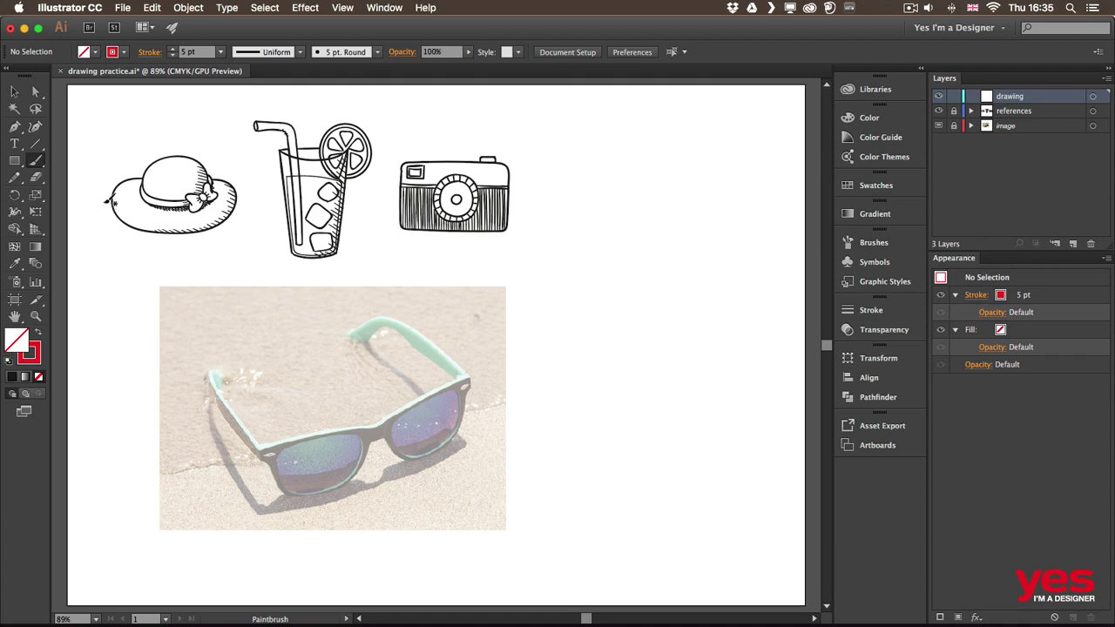
key("n")
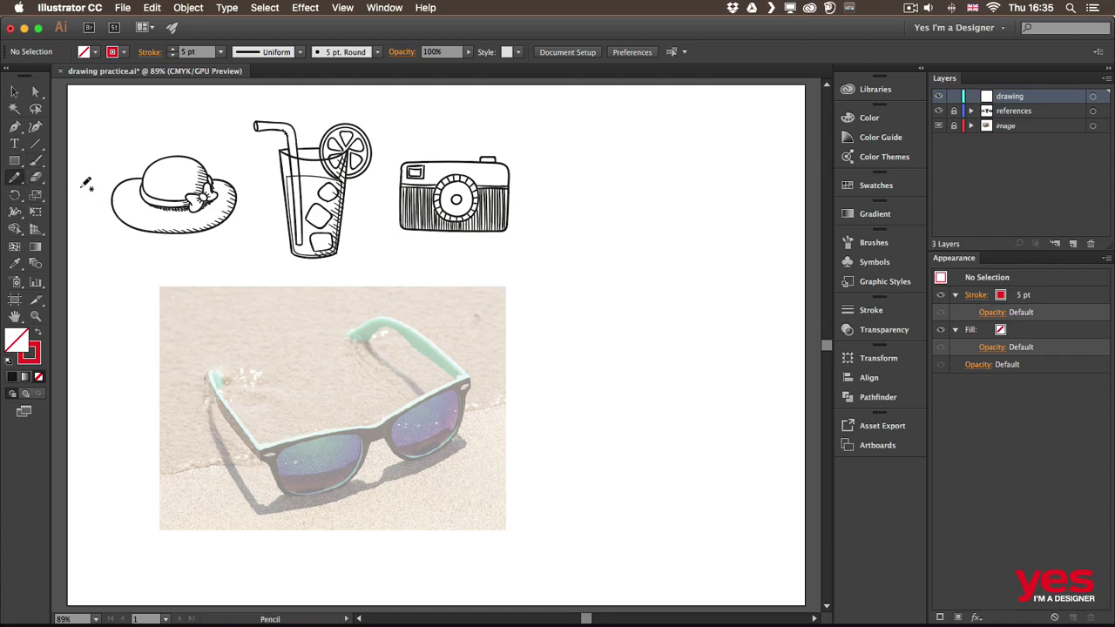
key("b")
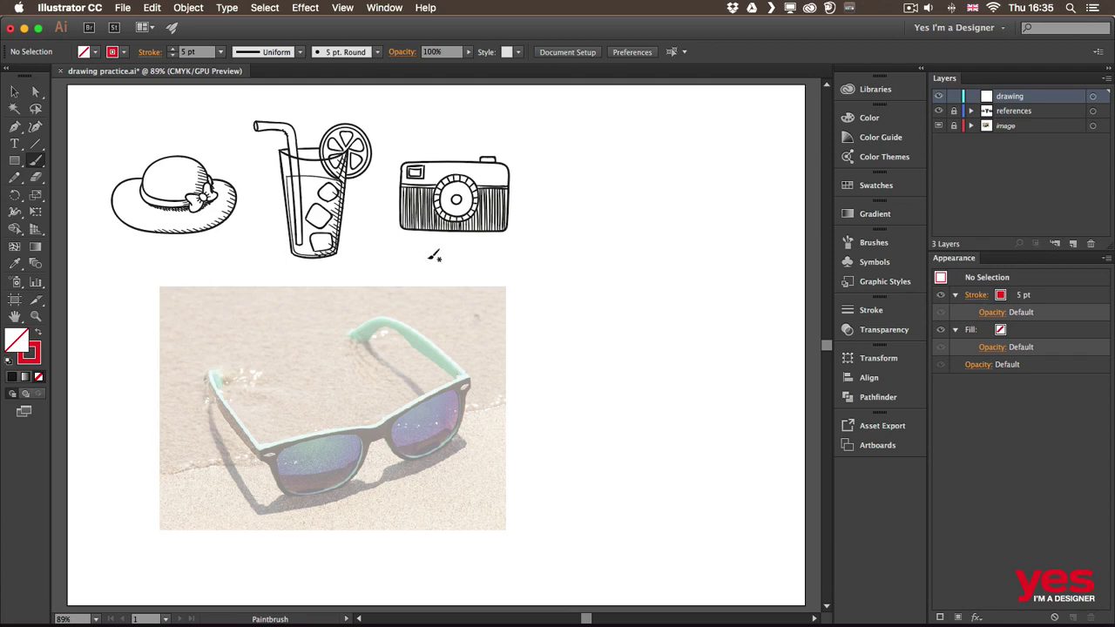
mouse_move(549, 148)
left_mouse_down()
mouse_move(589, 144)
mouse_move(601, 214)
mouse_move(689, 239)
mouse_move(691, 344)
left_mouse_up()
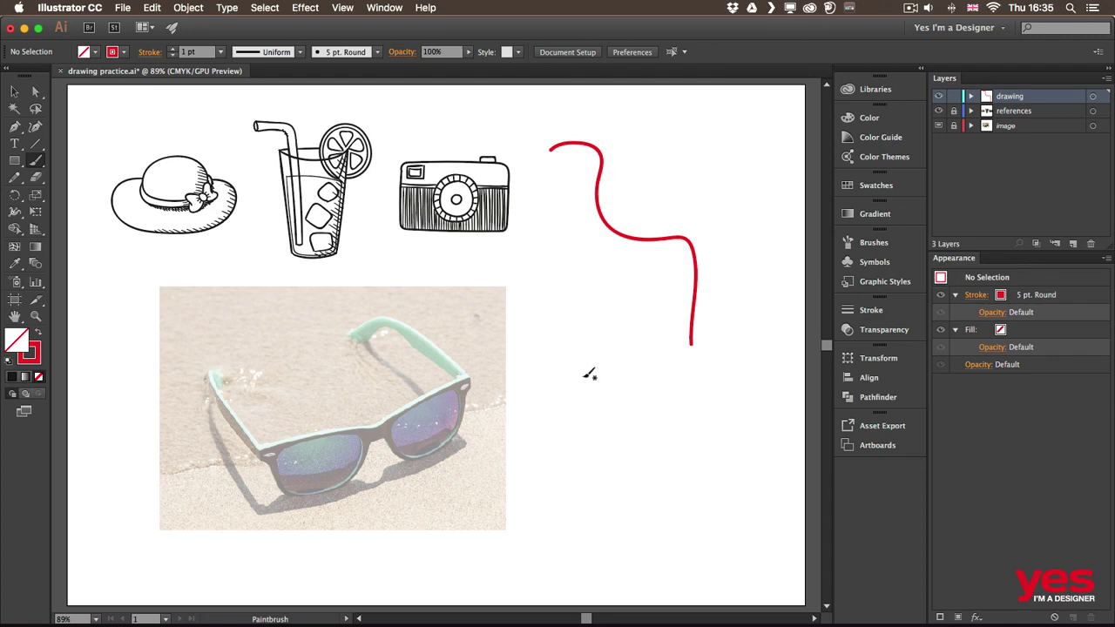
Look over the available brushes, and paint a second, longer wavy stroke about 85 × 183 mm beside and below the first.
left_click(346, 54)
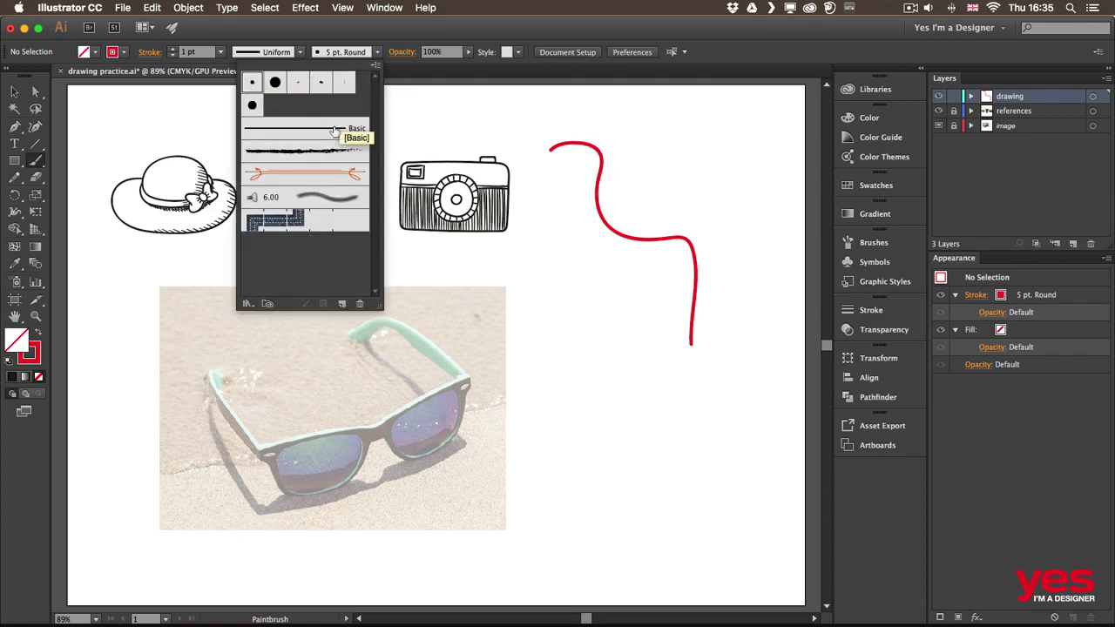
left_click(539, 246)
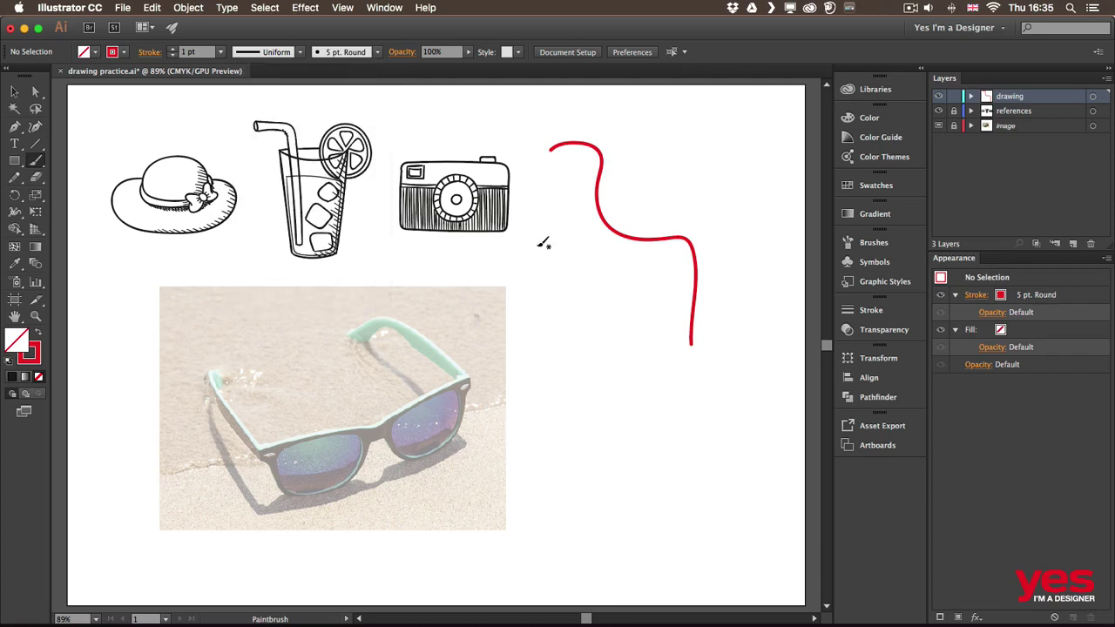
mouse_move(564, 188)
left_mouse_down()
mouse_move(541, 207)
mouse_move(546, 229)
mouse_move(605, 251)
mouse_move(617, 274)
mouse_move(549, 322)
mouse_move(586, 363)
mouse_move(686, 392)
mouse_move(633, 451)
mouse_move(635, 515)
left_mouse_up()
Draw a wavy path about 55 × 206 mm with the Pencil tool beside the brush strokes for comparison, and delete it.
key("n")
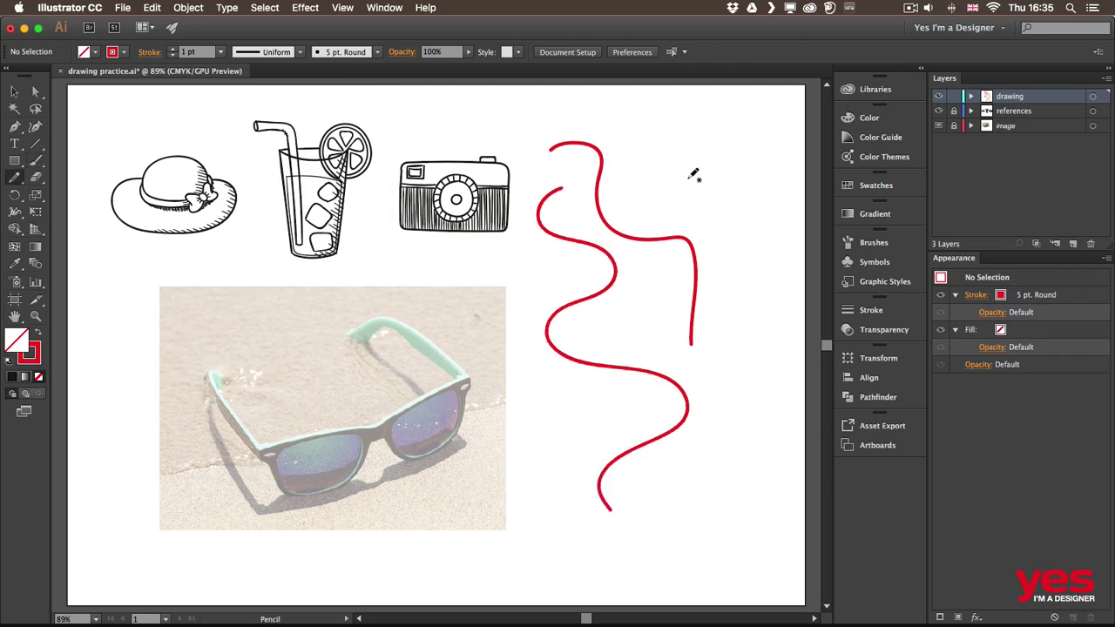
mouse_move(723, 159)
left_mouse_down()
mouse_move(680, 186)
mouse_move(768, 231)
mouse_move(717, 308)
mouse_move(774, 396)
mouse_move(727, 434)
mouse_move(750, 479)
mouse_move(740, 521)
left_mouse_up()
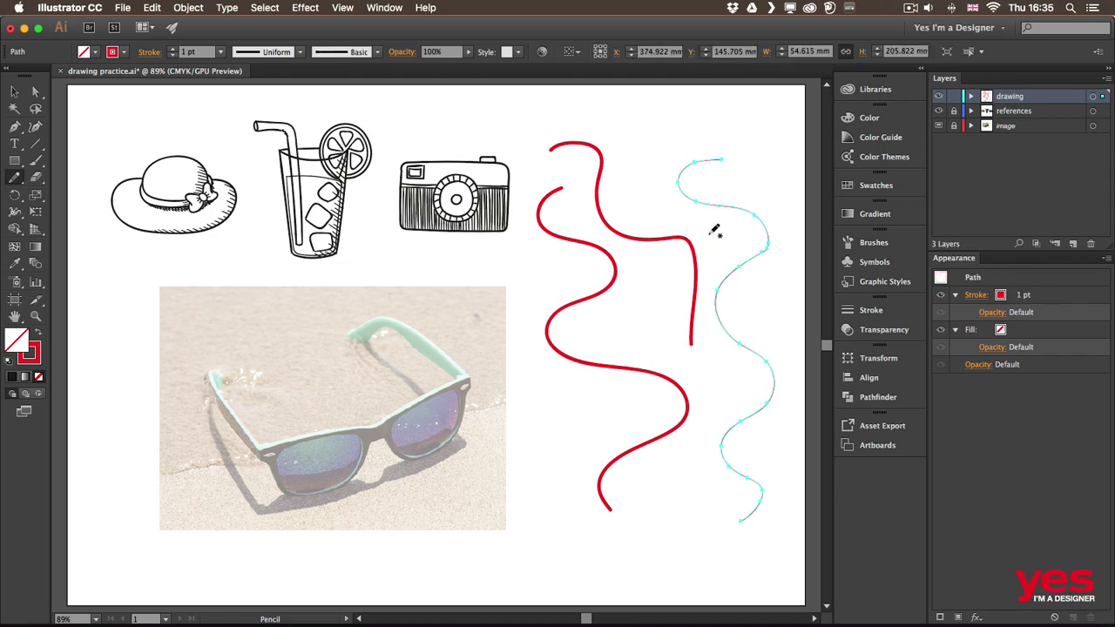
key("Delete")
Turn on Keep Selected in the Paintbrush tool's options.
key("b")
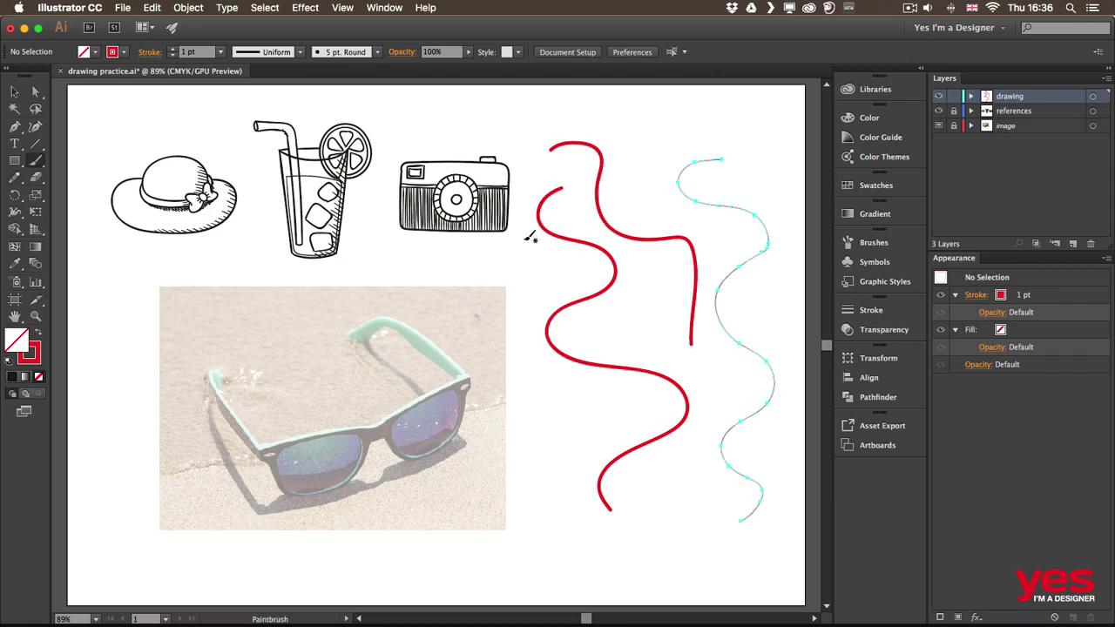
double_click(36, 163)
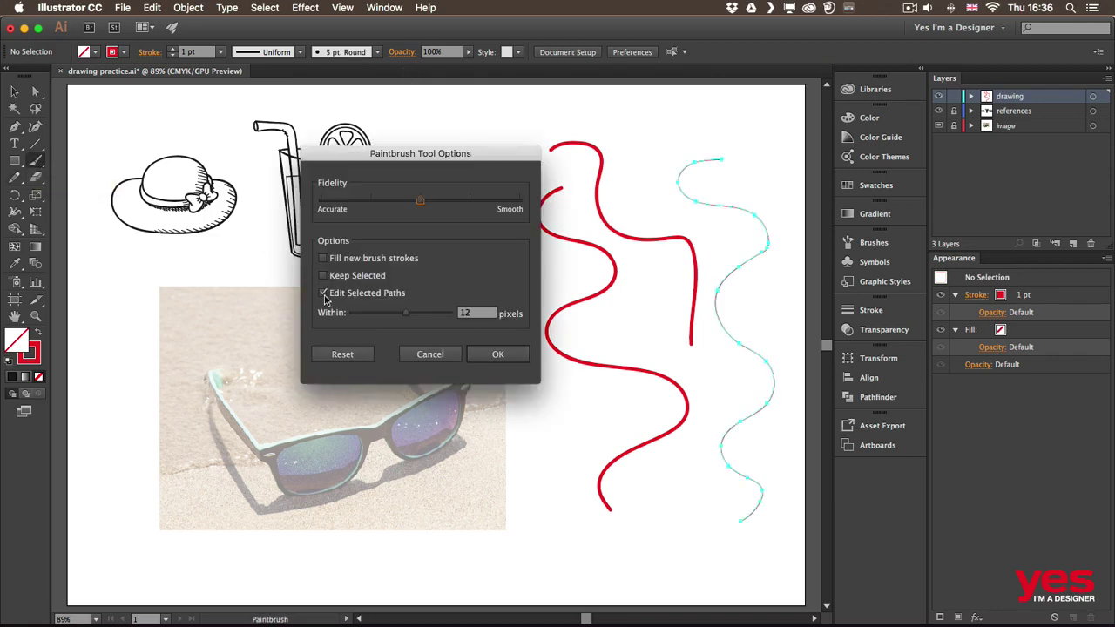
left_click(344, 277)
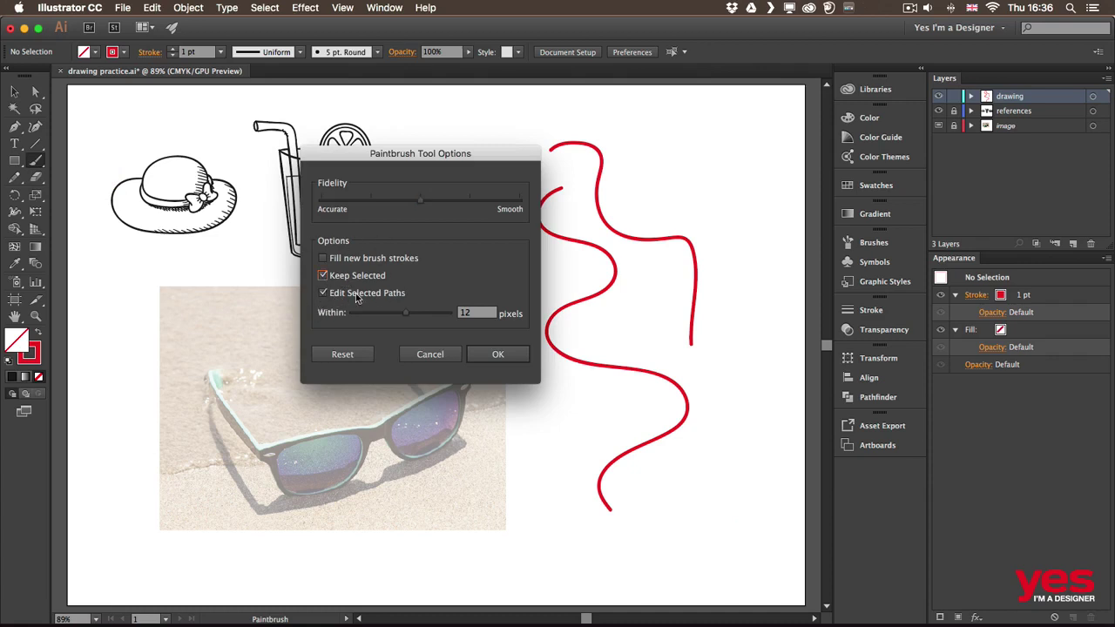
left_click(498, 353)
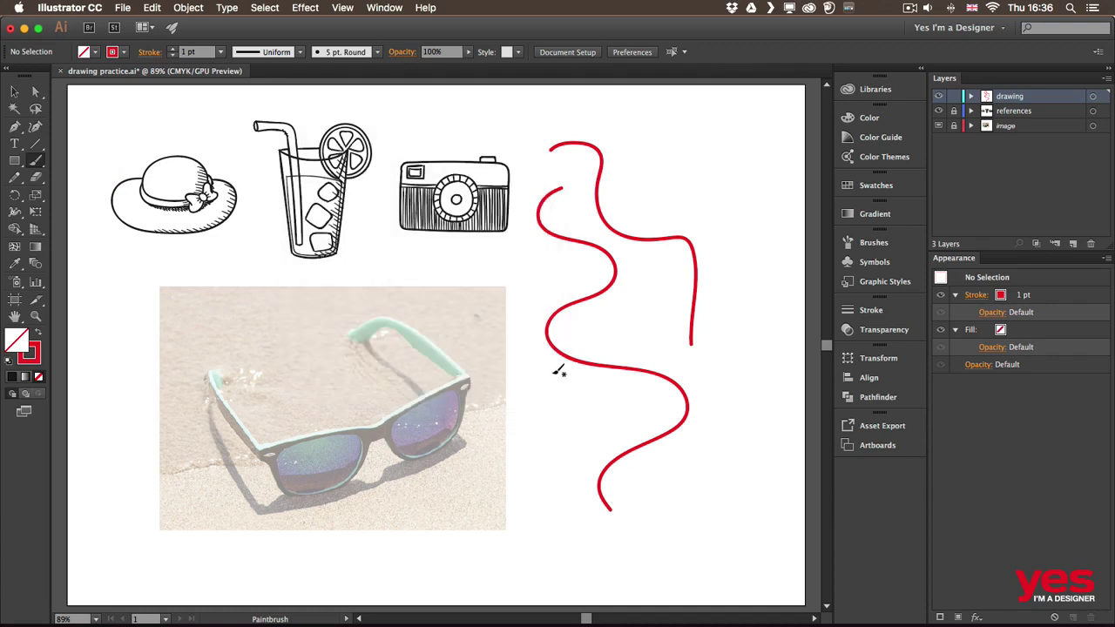
Select the longer wavy stroke and repaint it, extending its upper end across the shorter stroke and flattening its upper bend.
left_click(582, 368, "super")
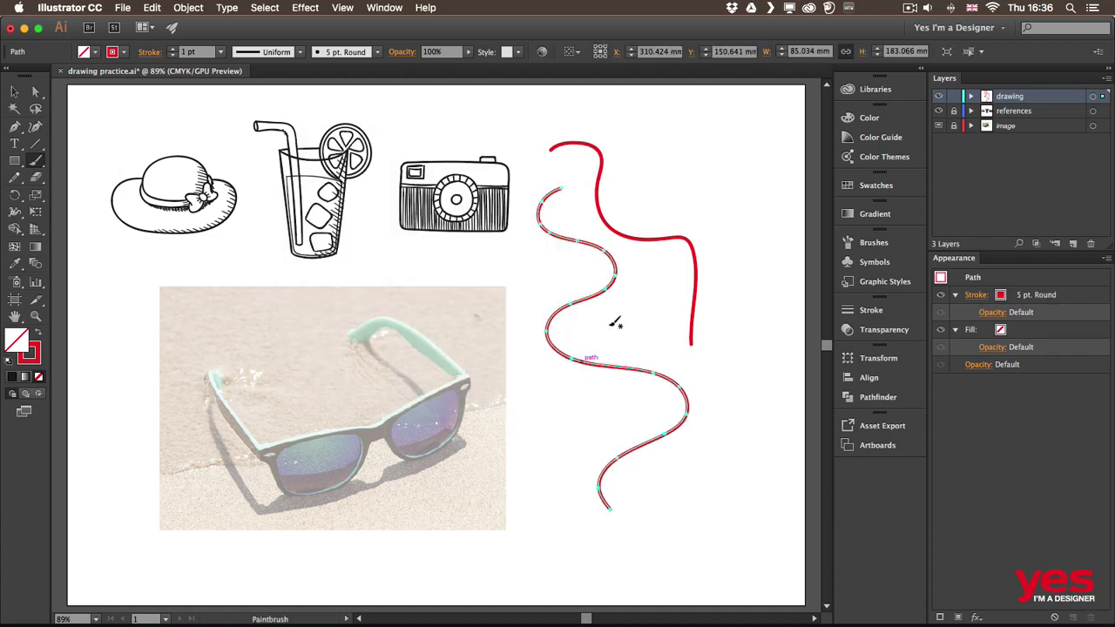
mouse_move(560, 188)
left_mouse_down()
mouse_move(641, 187)
mouse_move(665, 159)
mouse_move(669, 171)
mouse_move(663, 138)
left_mouse_up()
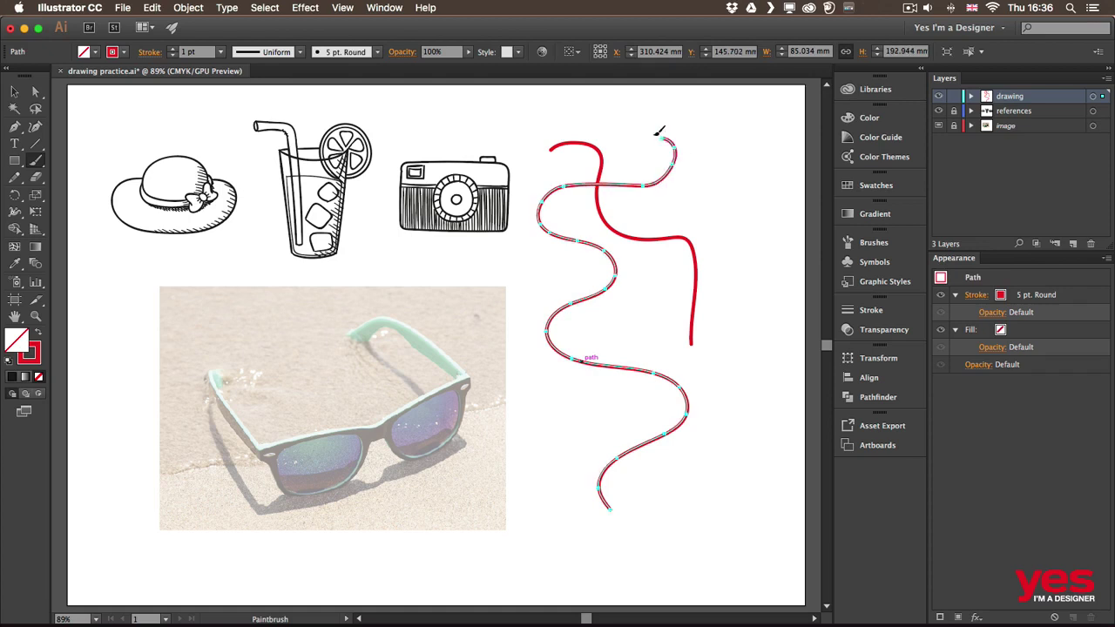
left_click_drag(605, 184, 672, 152)
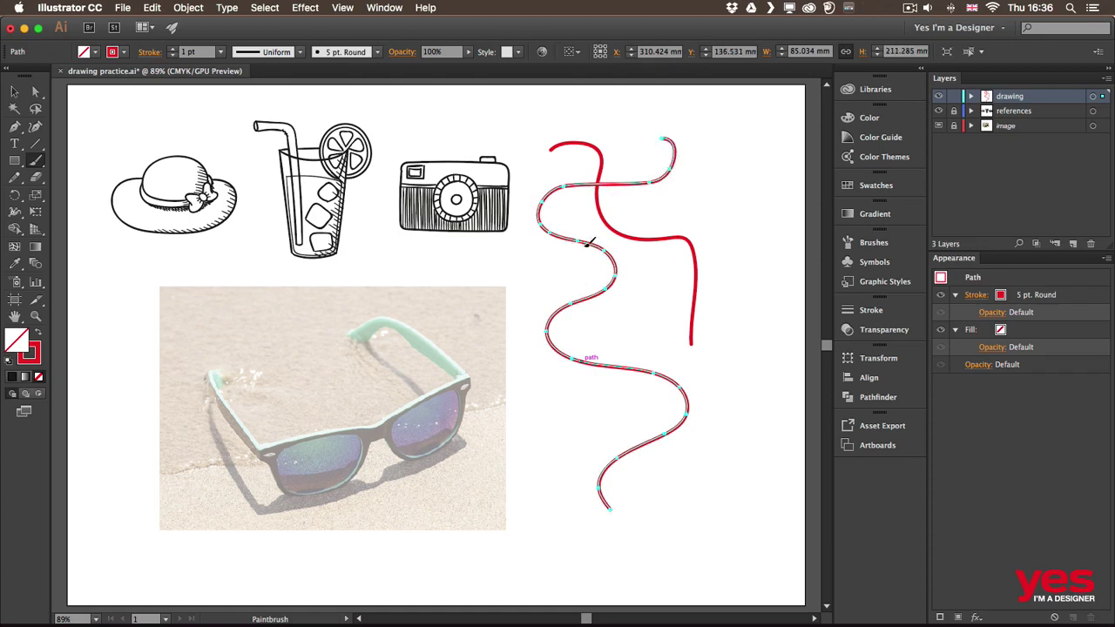
mouse_move(573, 236)
left_mouse_down()
mouse_move(578, 270)
mouse_move(575, 313)
left_mouse_up()
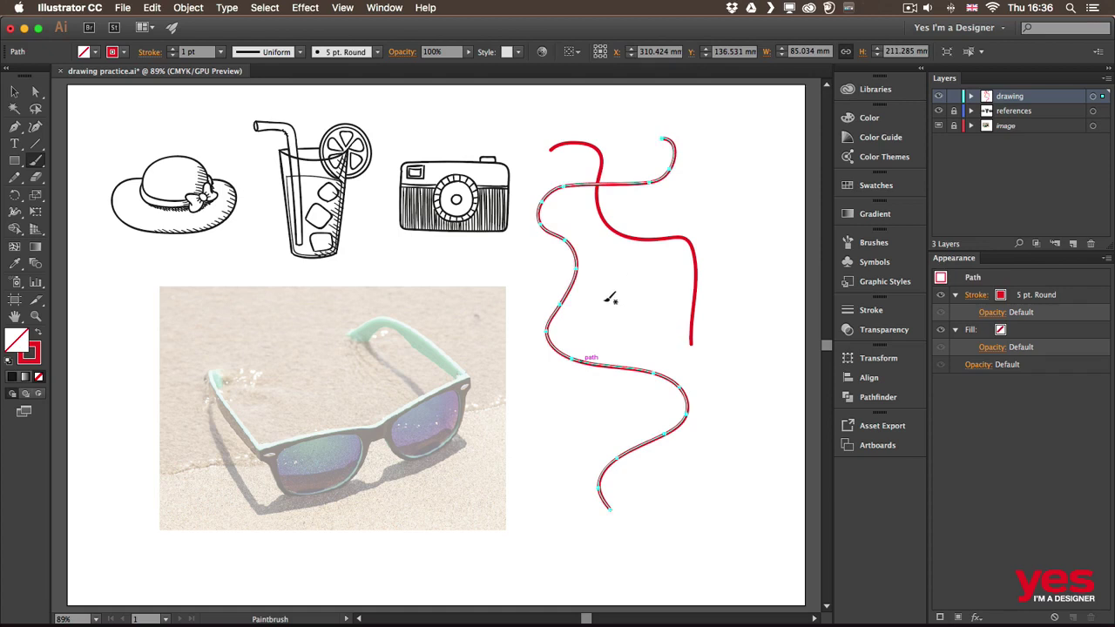
Paint a rounded loop about 71 × 63 mm, and below it two straight horizontal strokes and an 82 mm vertical one.
mouse_move(742, 210)
left_mouse_down()
mouse_move(649, 239)
mouse_move(644, 279)
mouse_move(678, 308)
mouse_move(728, 315)
mouse_move(759, 297)
mouse_move(745, 218)
left_mouse_up()
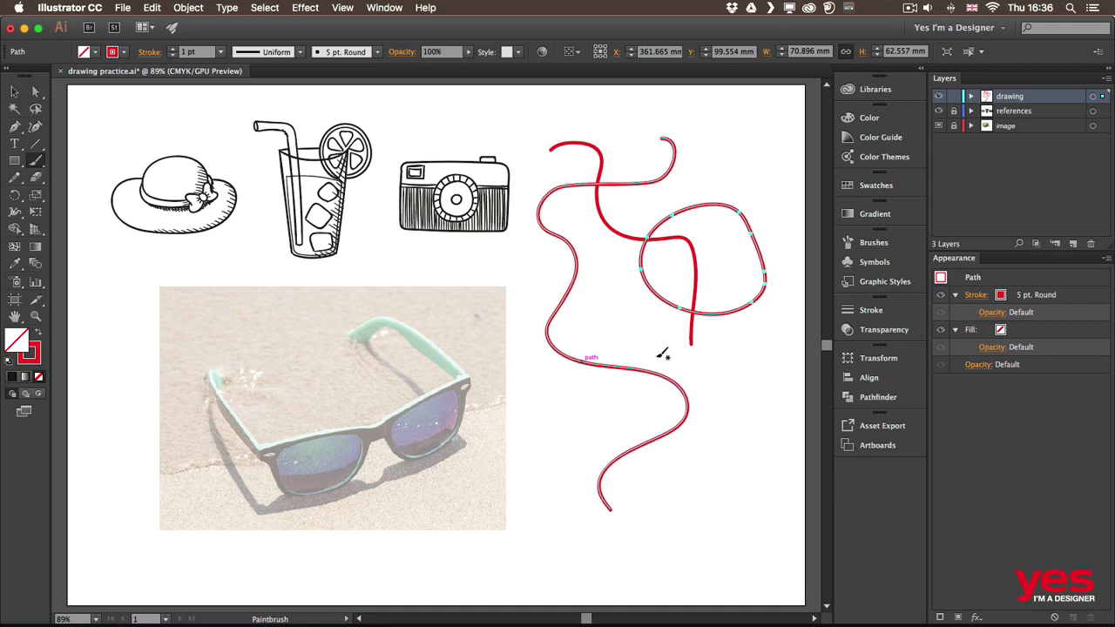
mouse_move(645, 358)
left_mouse_down()
mouse_move(771, 360)
mouse_move(743, 380)
mouse_move(746, 487)
left_mouse_up()
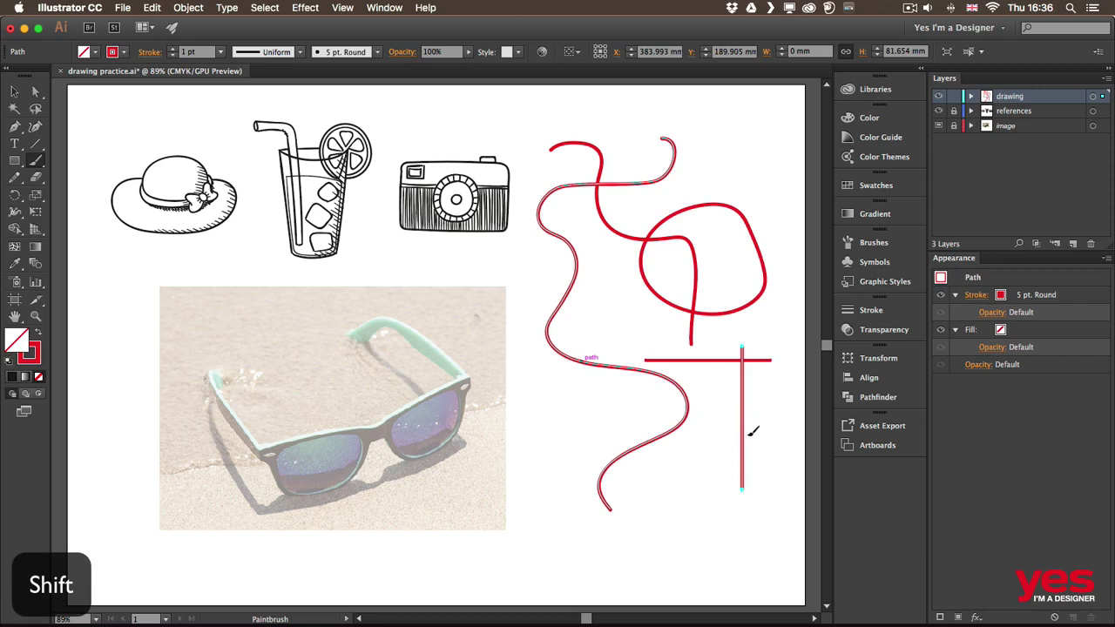
mouse_move(751, 432)
left_mouse_down()
mouse_move(688, 473)
mouse_move(597, 490)
left_mouse_up()
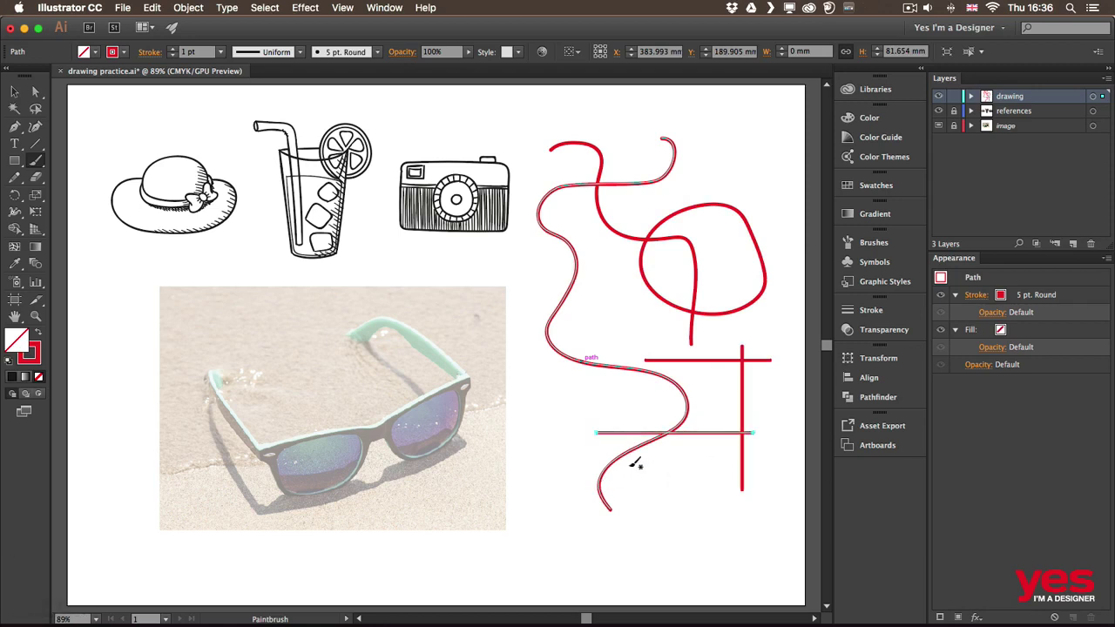
Paint a straight vertical stroke about 69 mm long beside the longer wavy stroke, and a 45° diagonal one about 59 × 59 mm beneath it.
mouse_move(555, 400)
left_mouse_down()
mouse_move(558, 460)
mouse_move(536, 475)
mouse_move(560, 470)
left_mouse_up()
left_click_drag(557, 399, 558, 356)
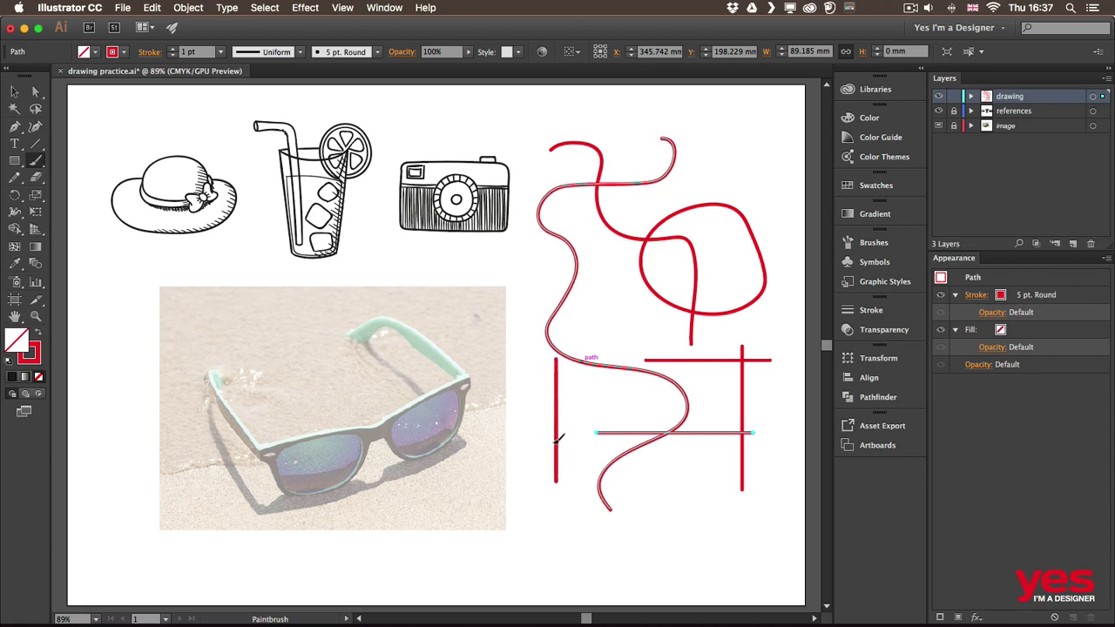
left_click_drag(555, 442, 556, 446)
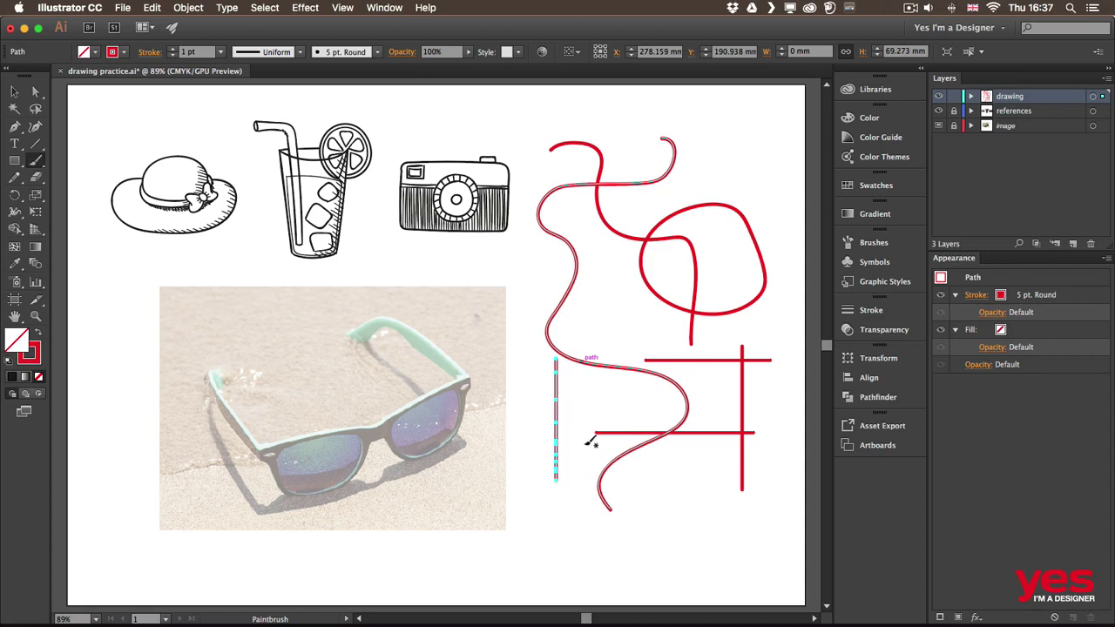
key("super+z")
mouse_move(698, 445)
left_mouse_down()
mouse_move(594, 527)
mouse_move(595, 549)
left_mouse_up()
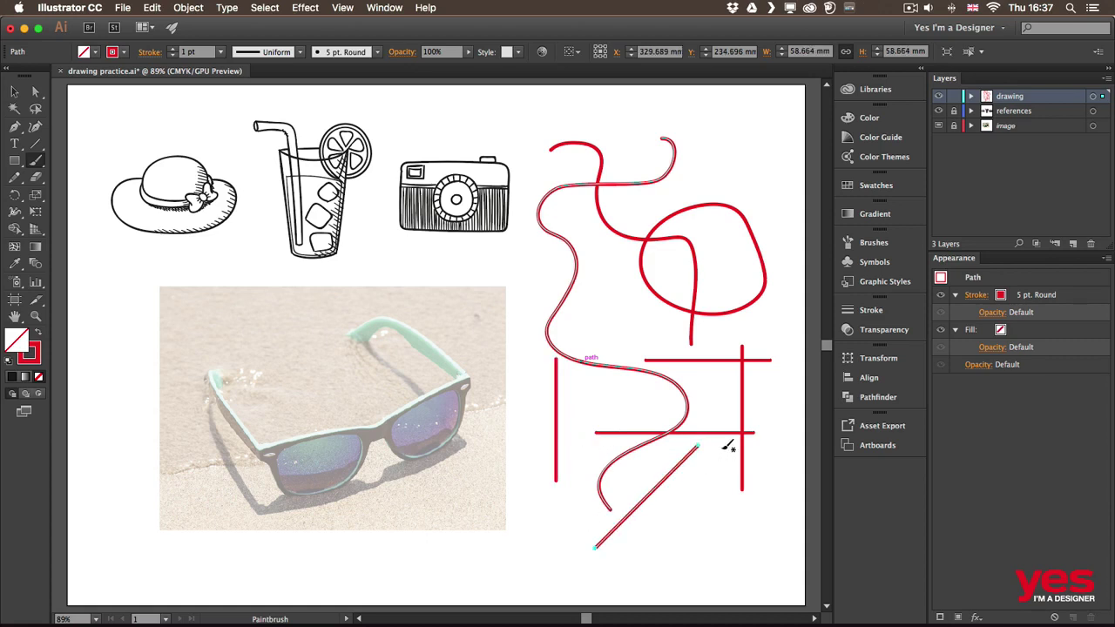